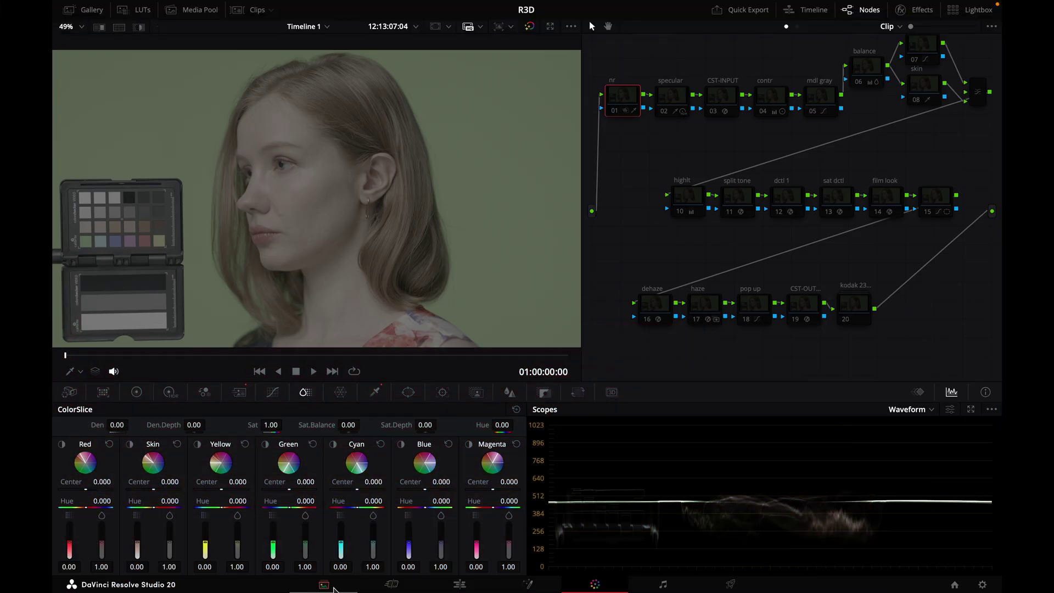
Check the R3D clip's metadata on the Edit page (23.976 fps, 6048 x 3402), then return to Color.
left_click(460, 584)
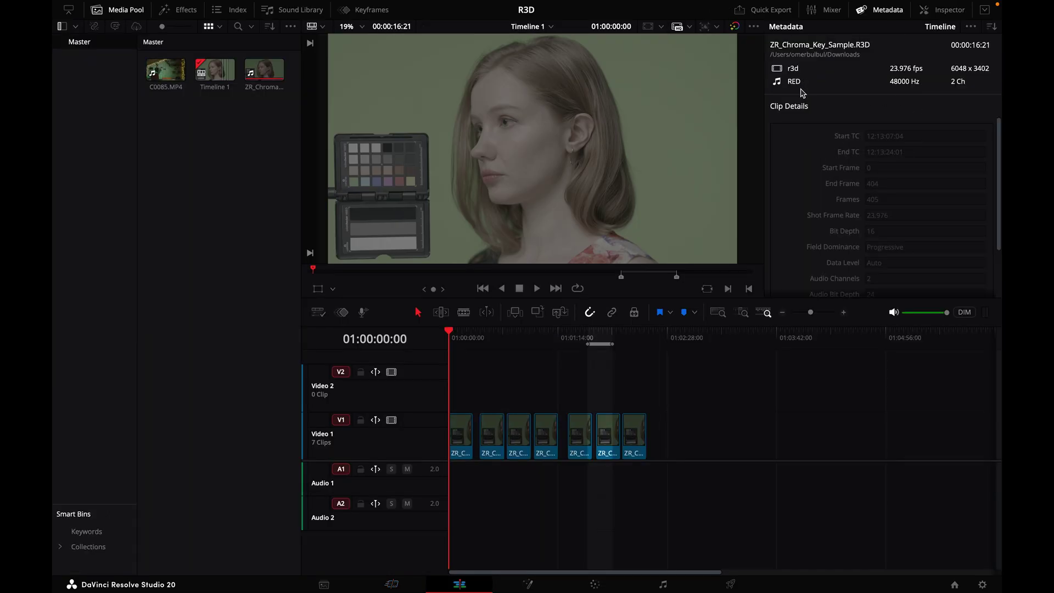
scroll(905, 257, "down", 3)
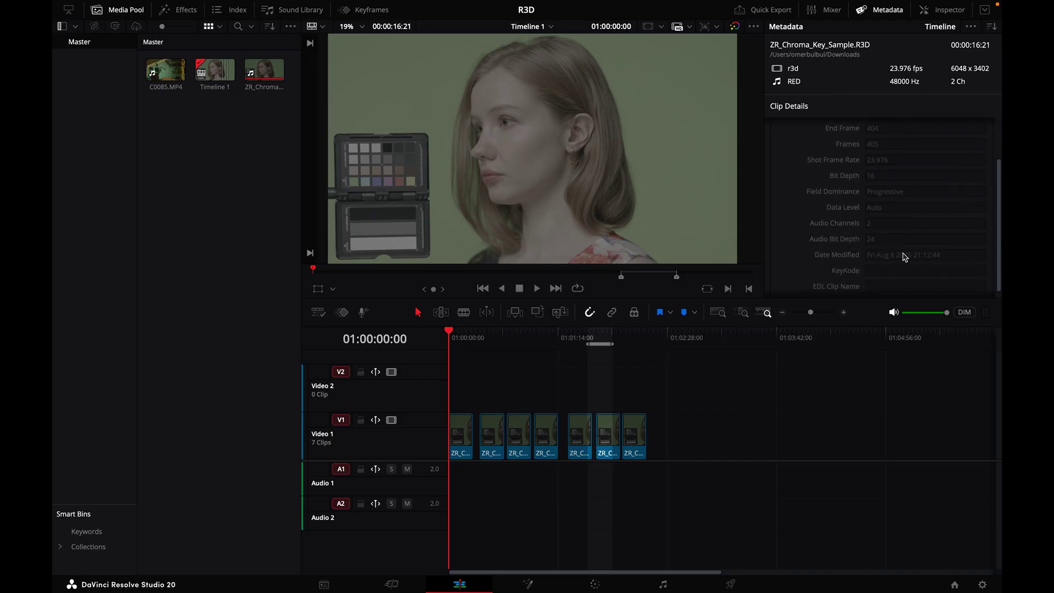
scroll(919, 211, "up", 2)
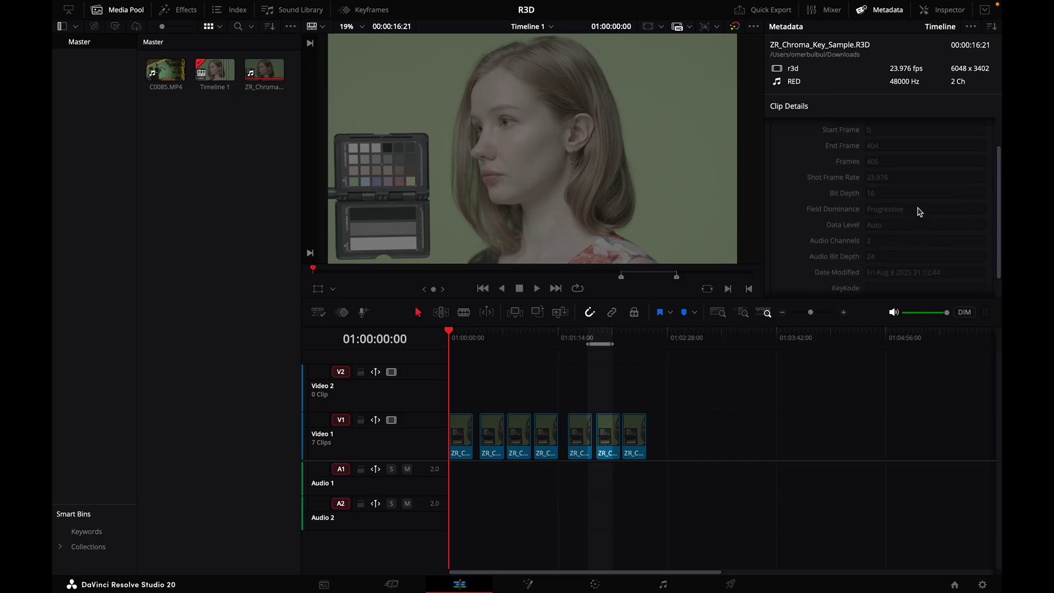
left_click(595, 584)
Zoom the viewer into the chart and play the clip to watch its grain.
scroll(136, 295, "up", 4)
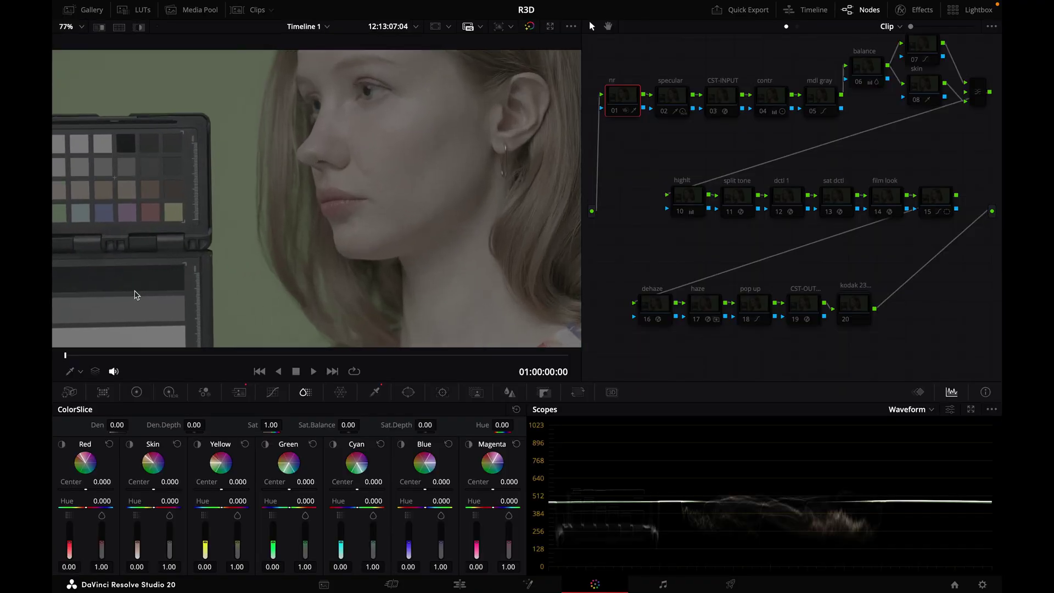
scroll(136, 295, "up", 8)
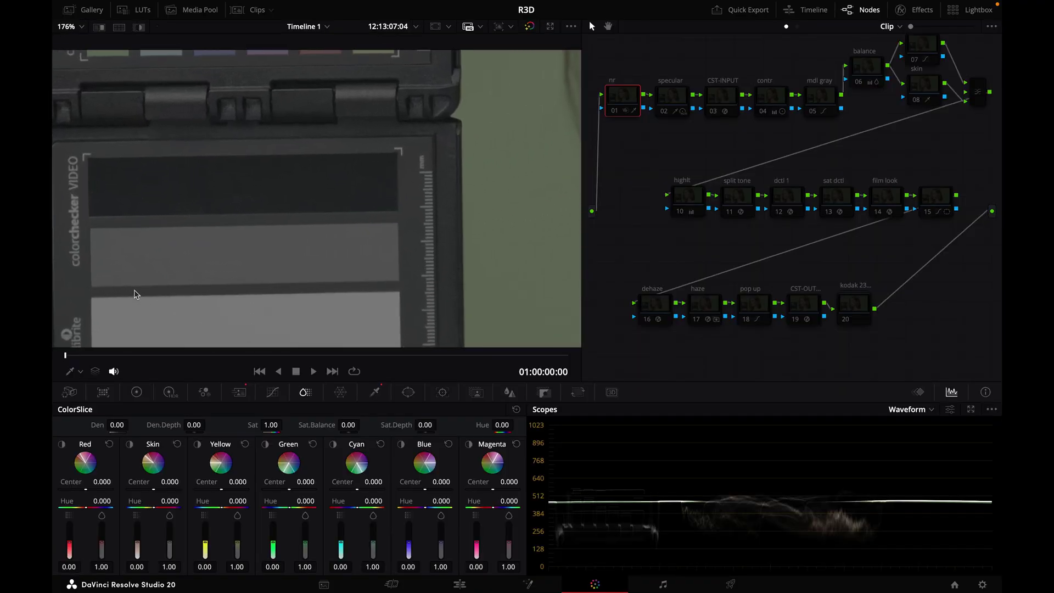
scroll(315, 255, "up", 1)
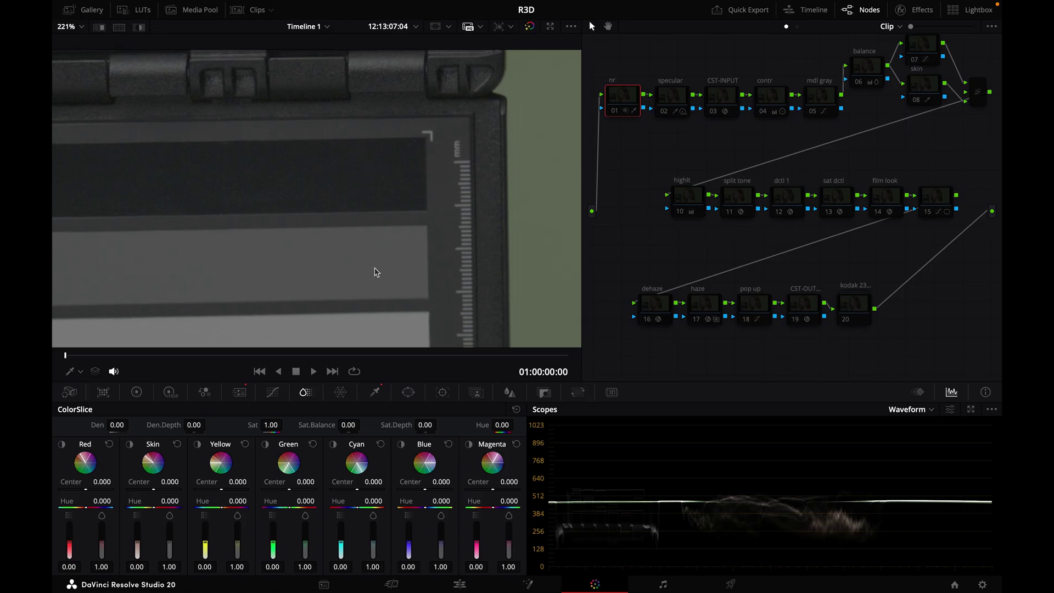
scroll(378, 259, "up", 5)
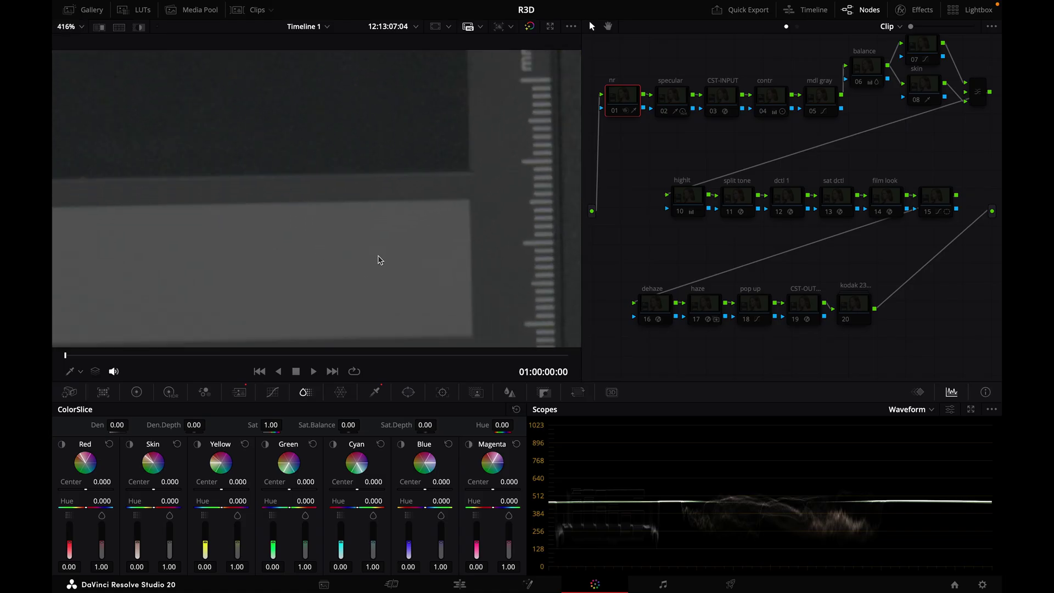
key("space")
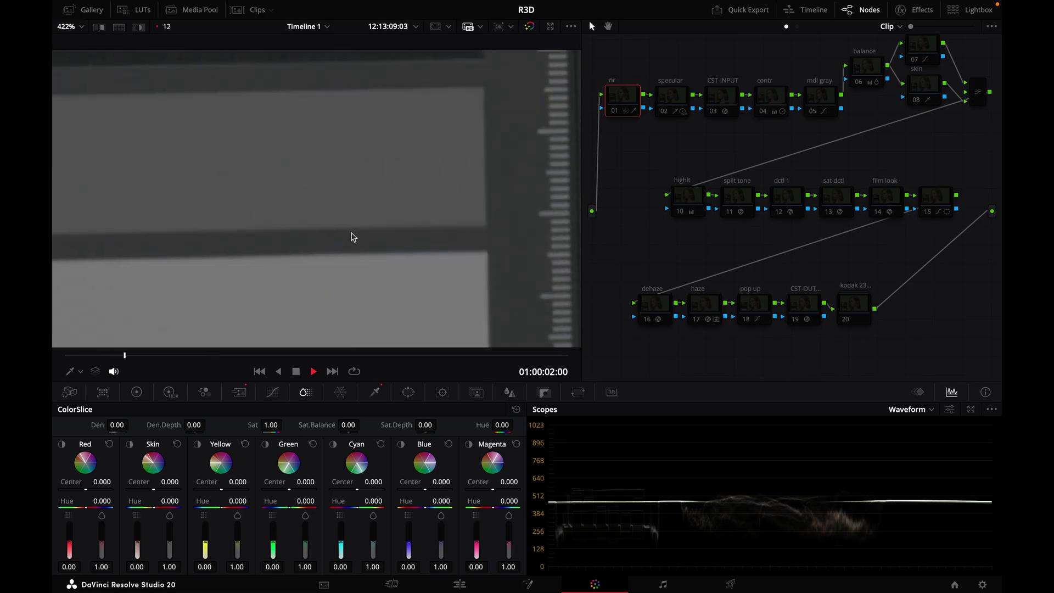
key("space")
Reframe the zoomed viewer onto the ear and play it in short bursts to inspect noise.
scroll(421, 186, "down", 2)
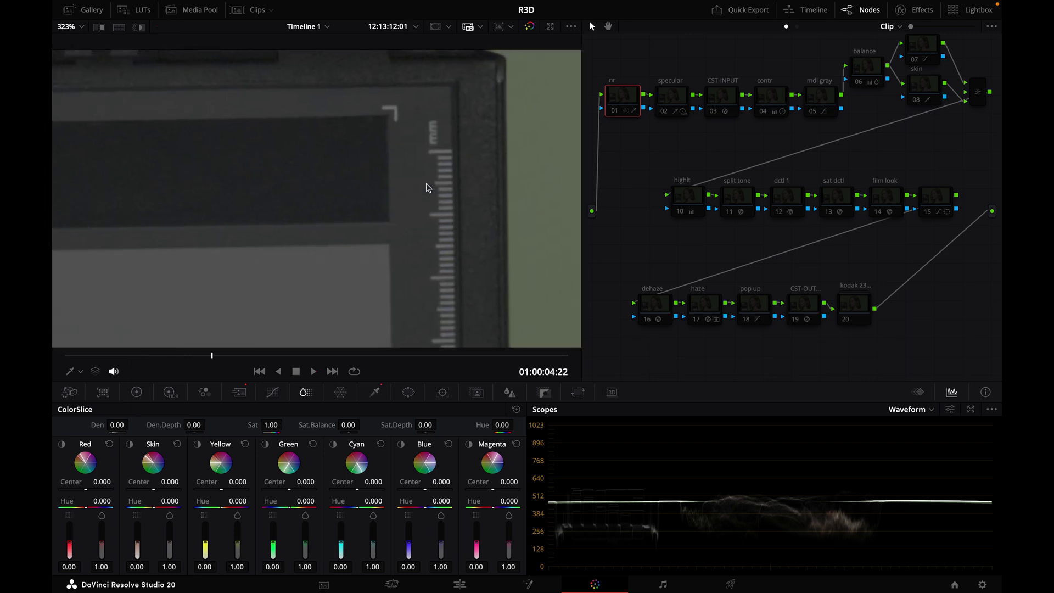
scroll(428, 187, "up", 10)
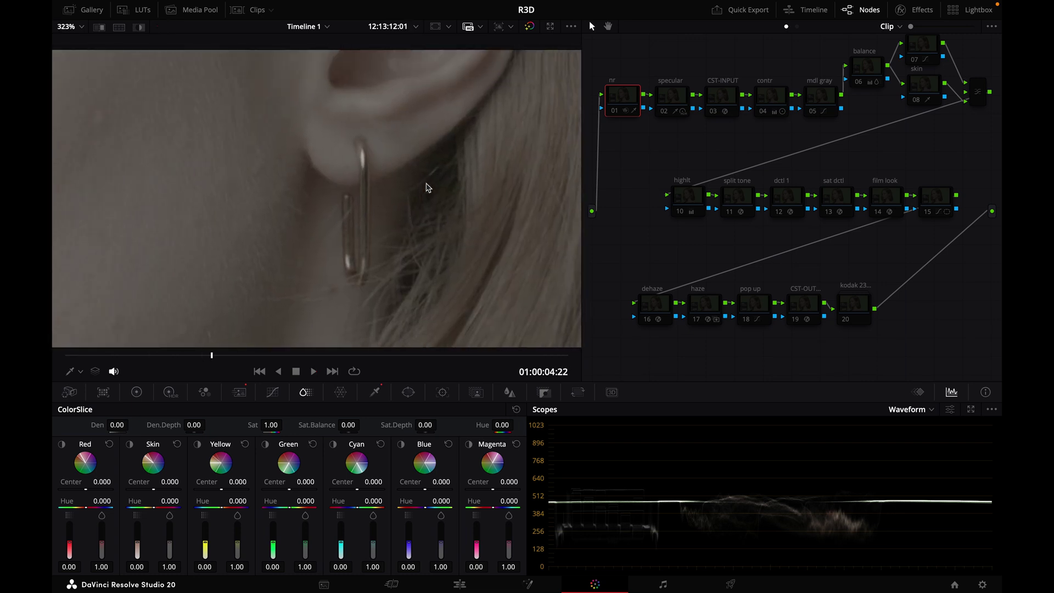
scroll(428, 187, "down", 3)
scroll(428, 188, "right", 3)
key("space")
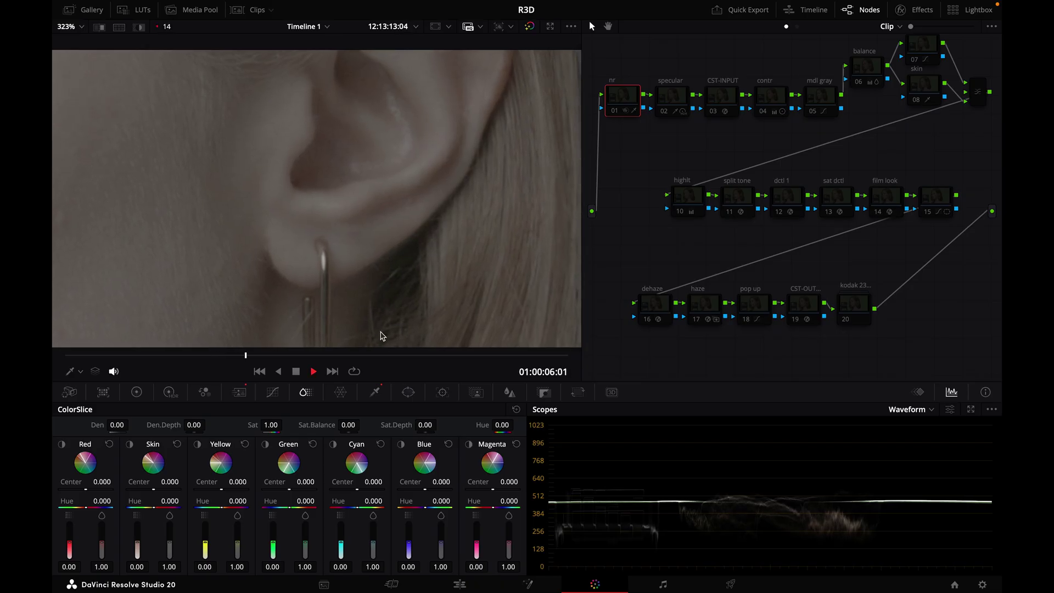
key("space")
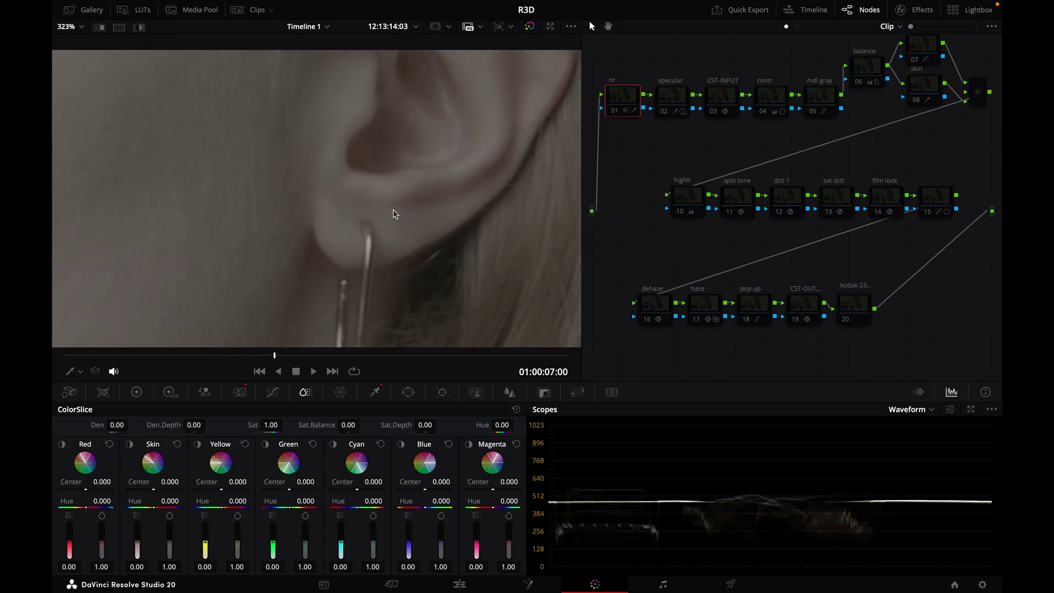
key("space")
key("space")
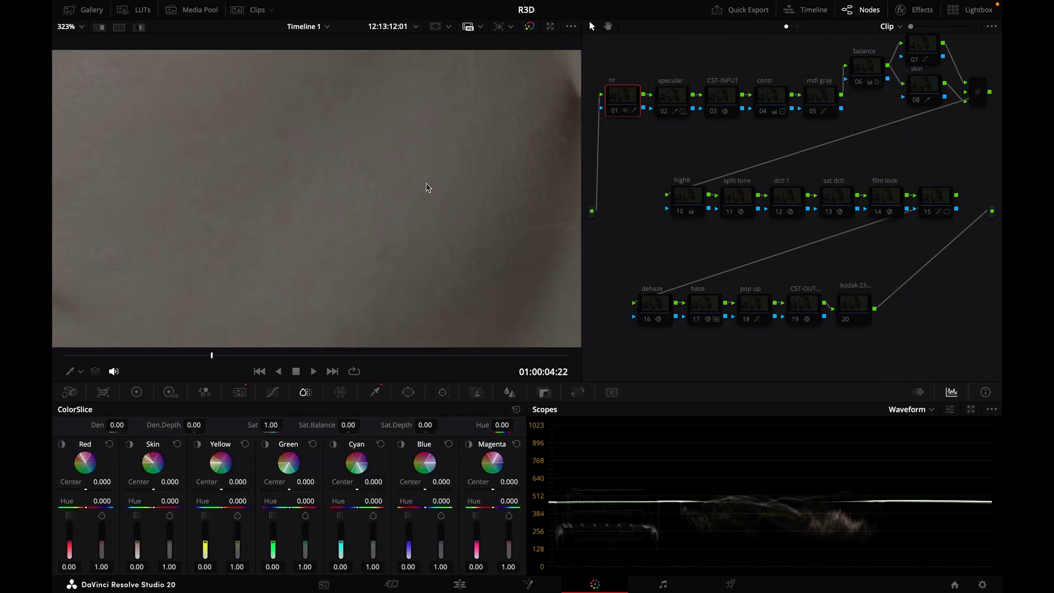
key("space")
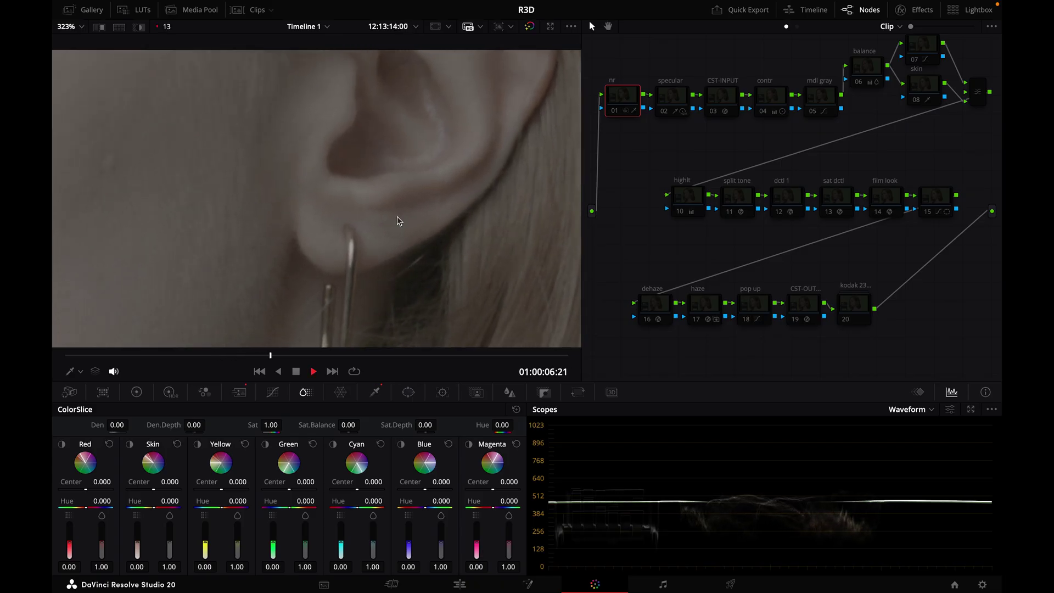
key("space")
key("space")
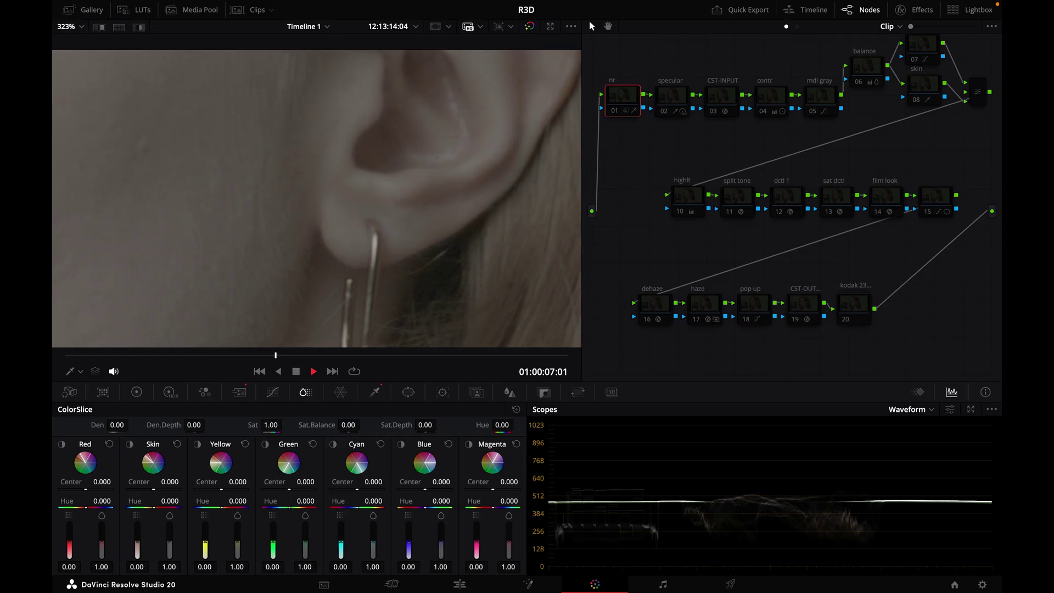
key("space")
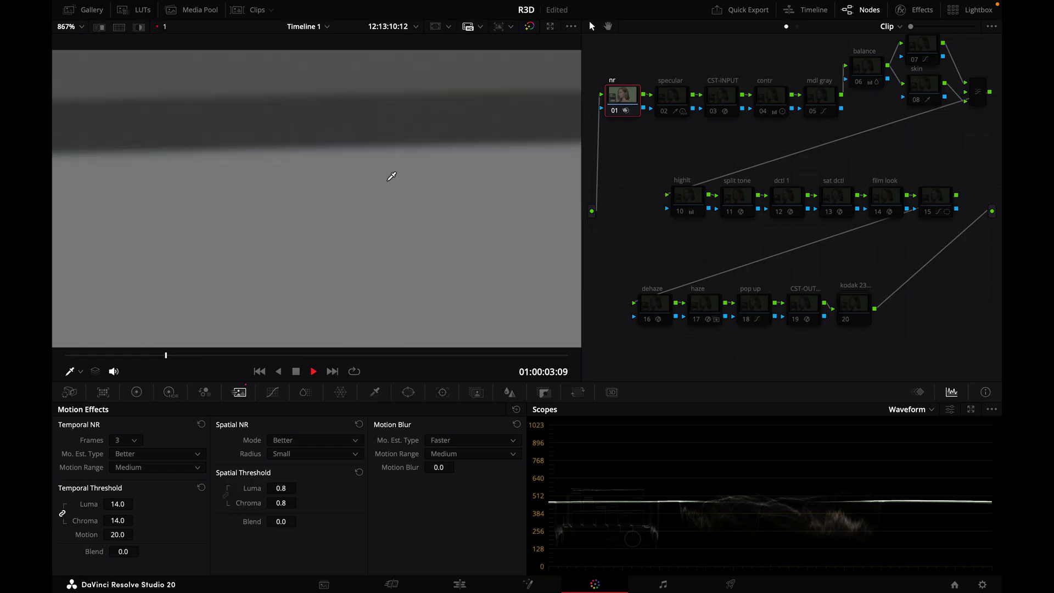
Fit and zoom into the chart, then bypass and re-enable node 01 nr to compare grain.
key("shift+z")
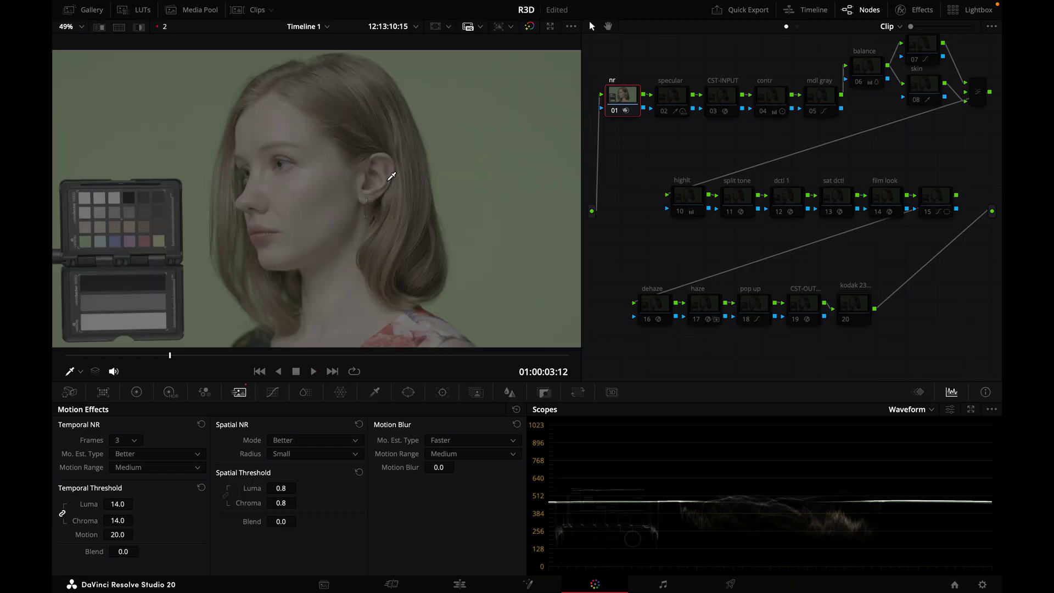
scroll(260, 160, "up", 3)
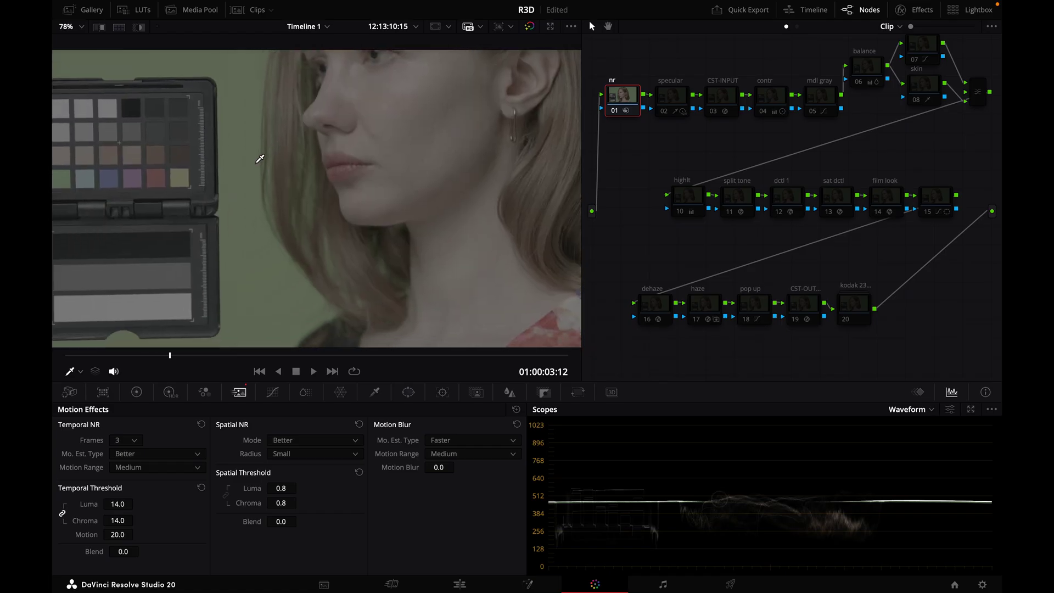
scroll(278, 205, "up", 10)
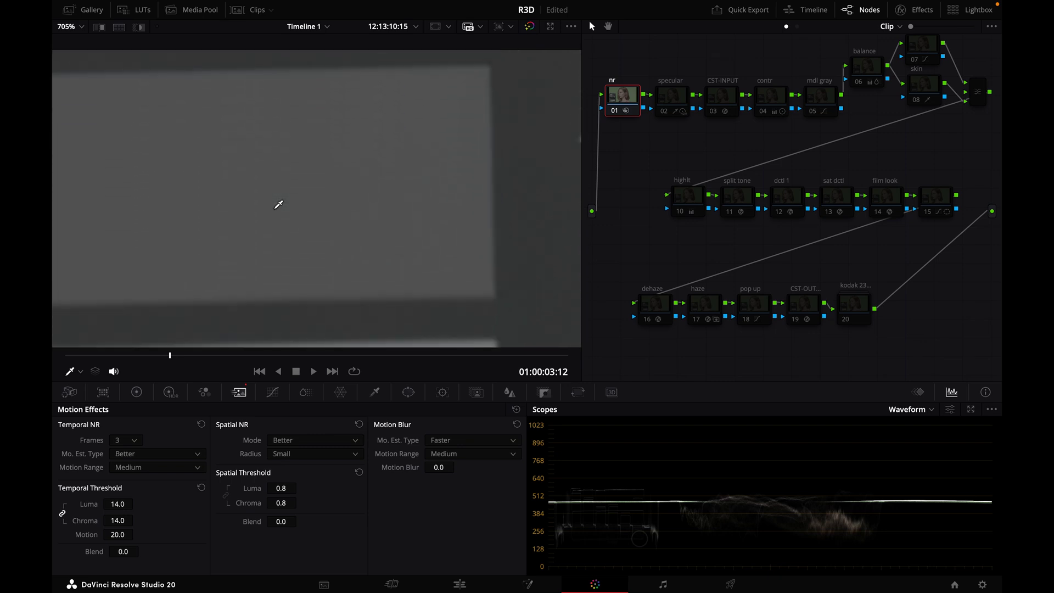
key("ctrl+d")
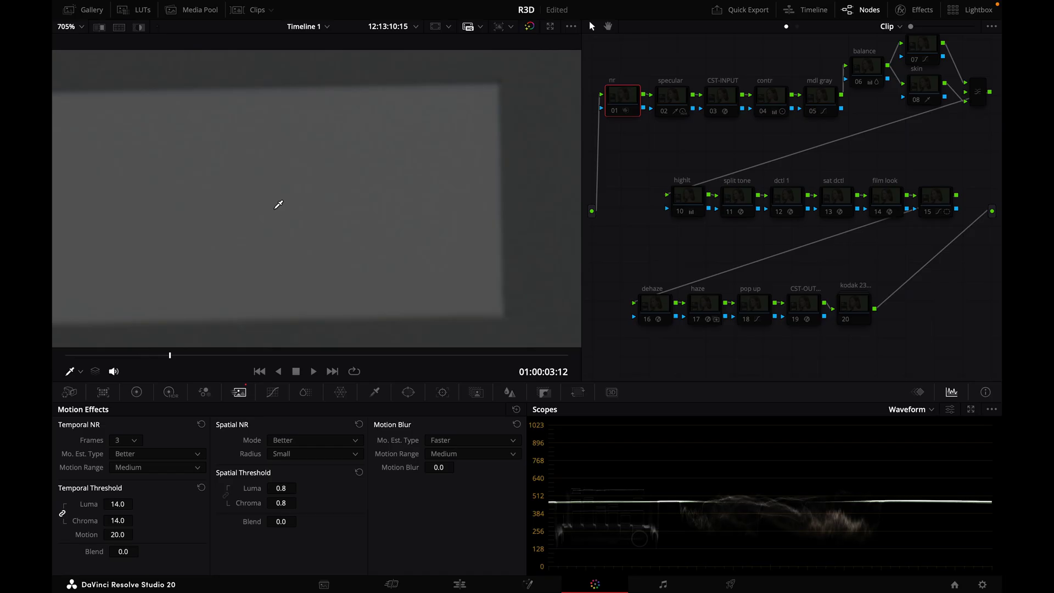
key("space")
key("ctrl+d")
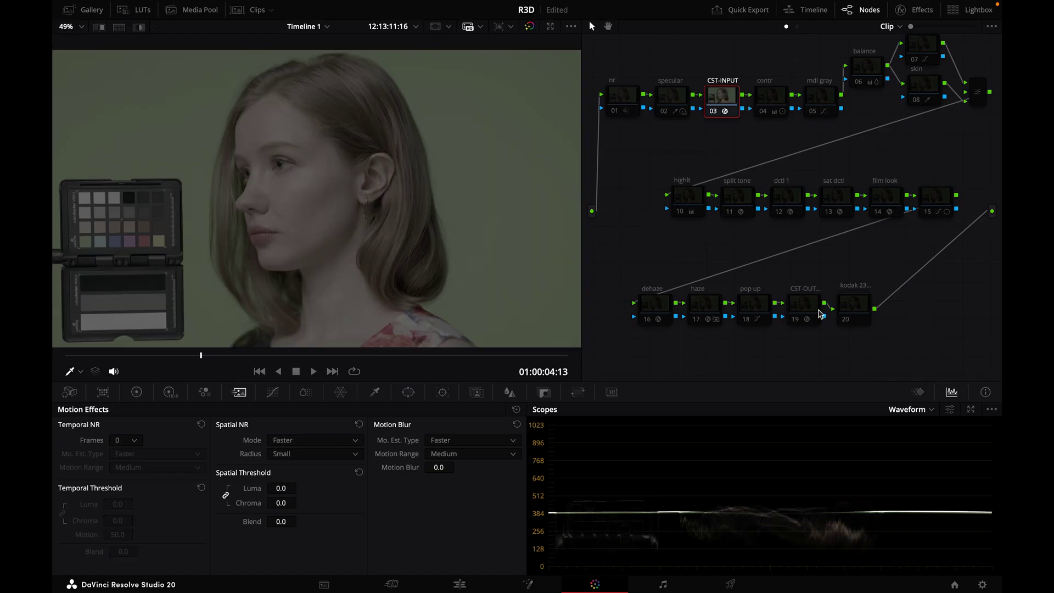
Select output CST node 19, restore the full grade, and zoom around the frame to inspect noise.
left_click(804, 304)
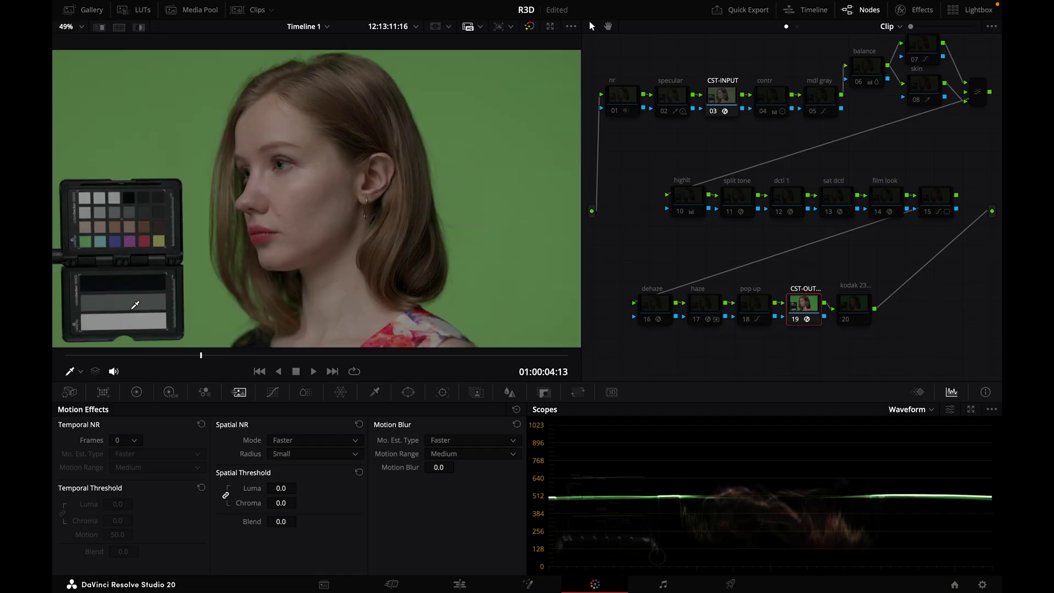
scroll(134, 305, "up", 5)
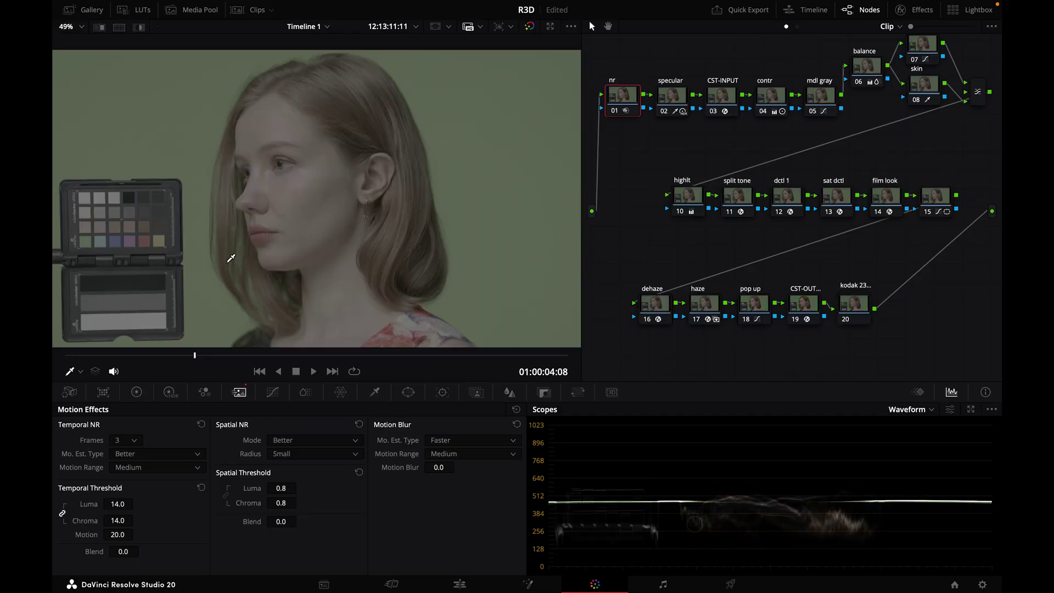
key("shift+d")
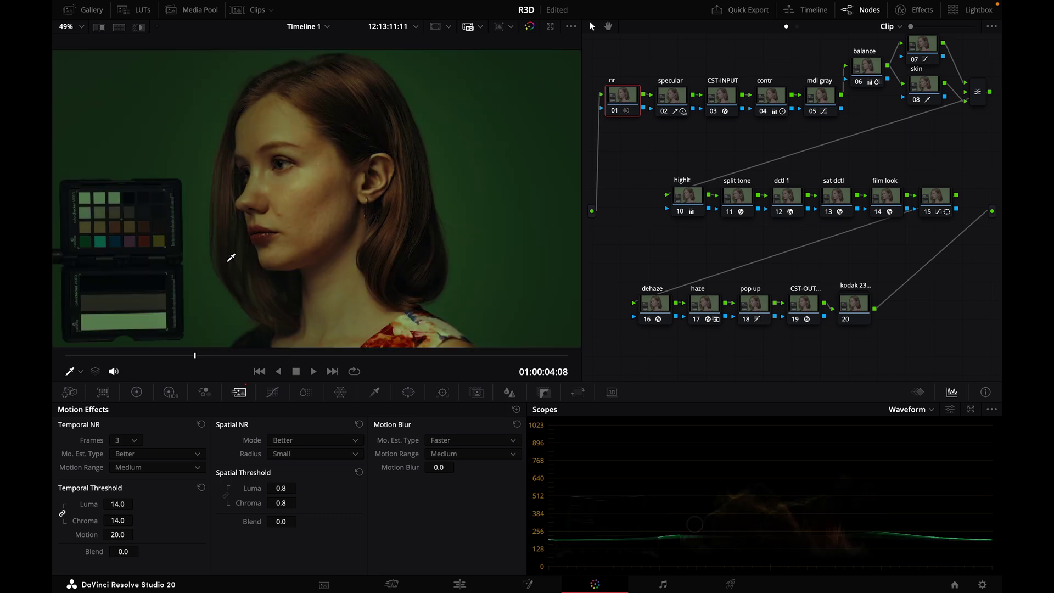
scroll(103, 293, "up", 10)
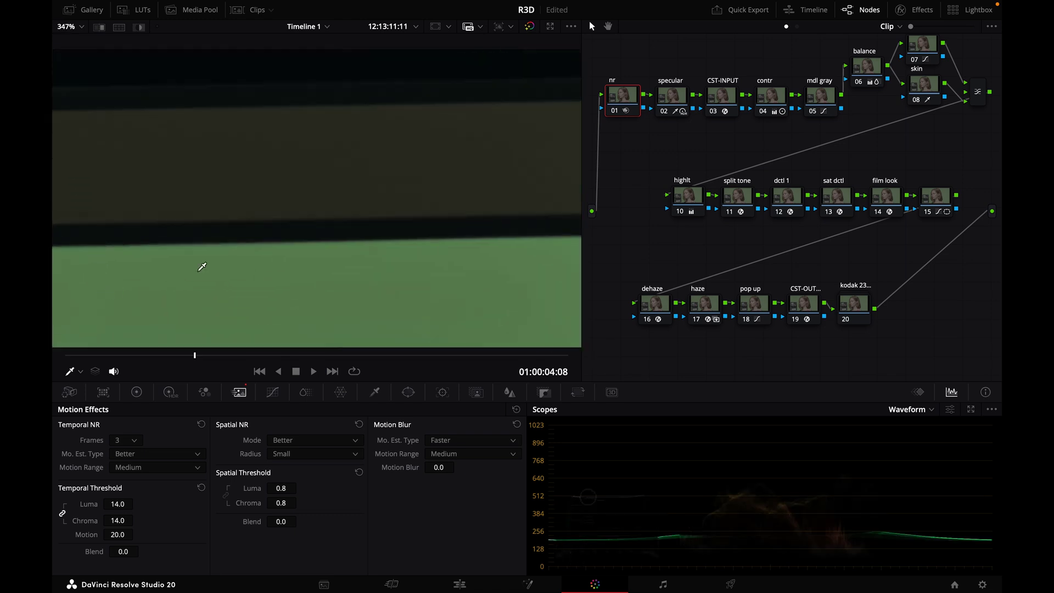
scroll(332, 223, "up", 3)
scroll(332, 223, "right", 3)
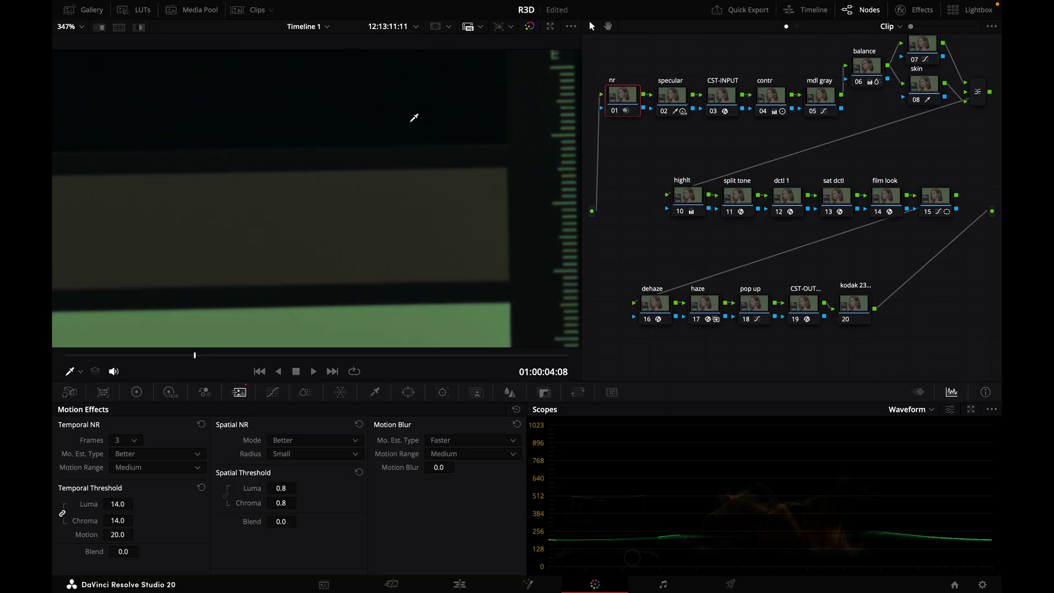
scroll(431, 211, "down", 5)
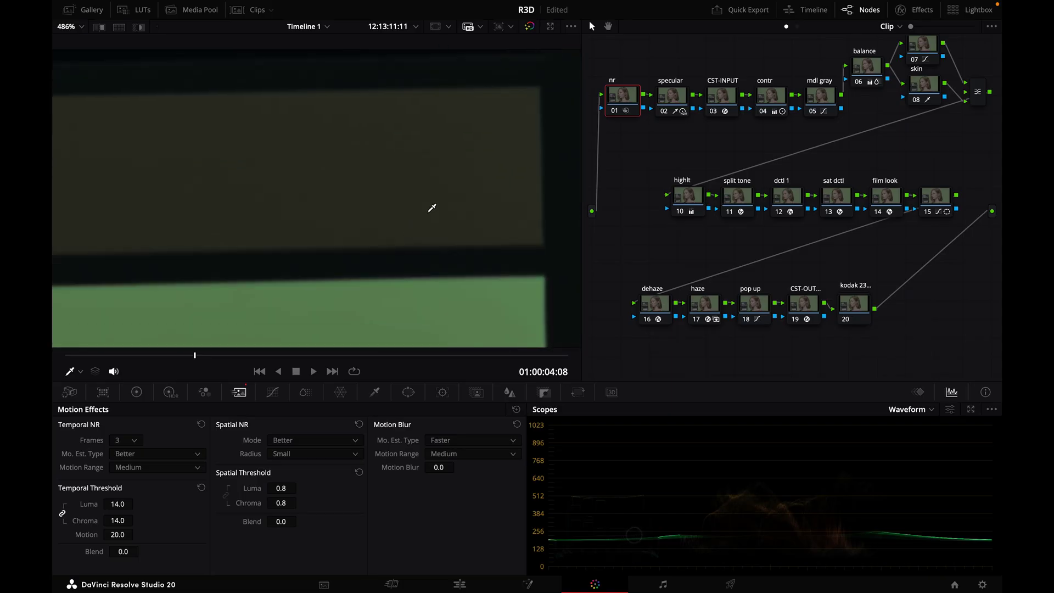
scroll(432, 207, "up", 2)
scroll(432, 207, "down", 5)
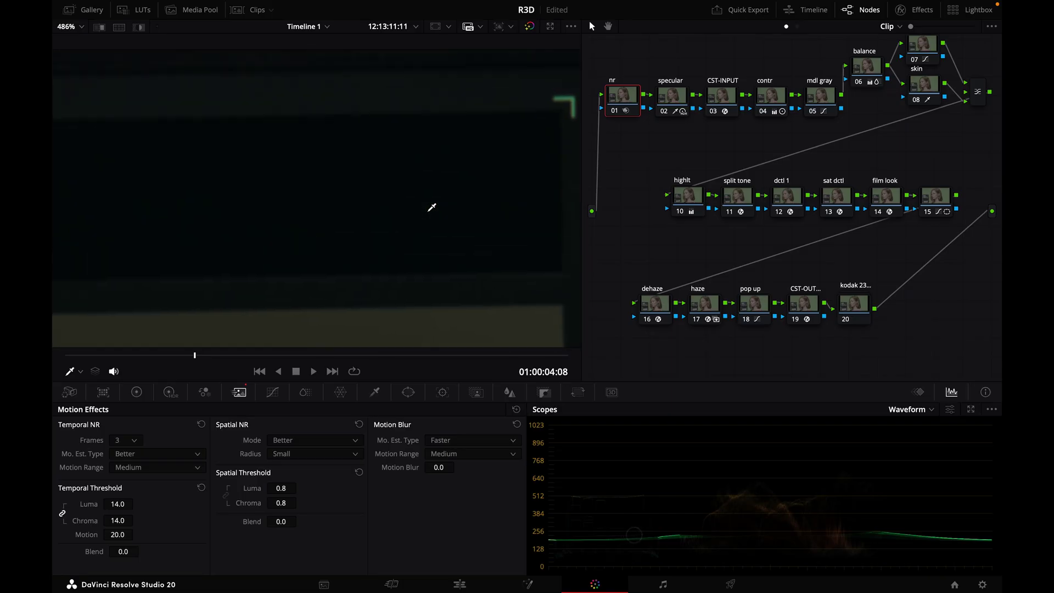
scroll(395, 243, "down", 3)
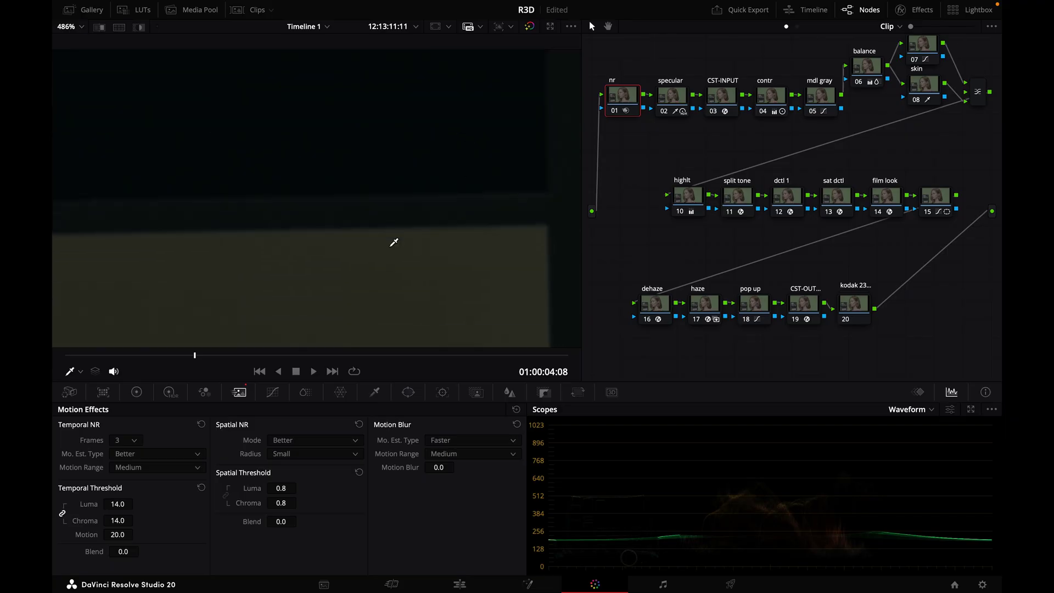
scroll(398, 217, "down", 2)
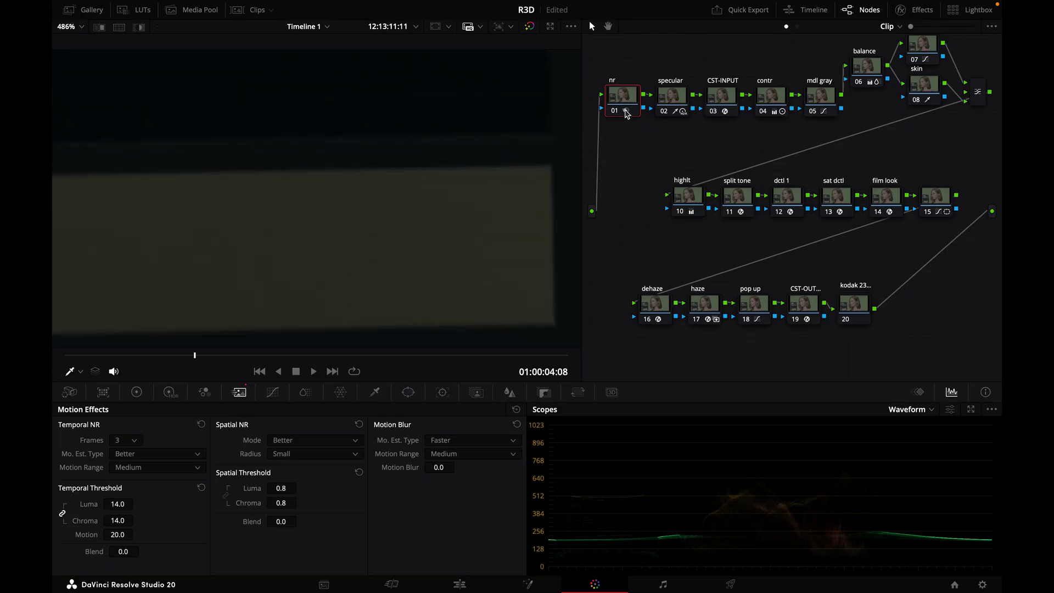
Bypass the nr node and zoom in to see the noise without it.
key("ctrl+d")
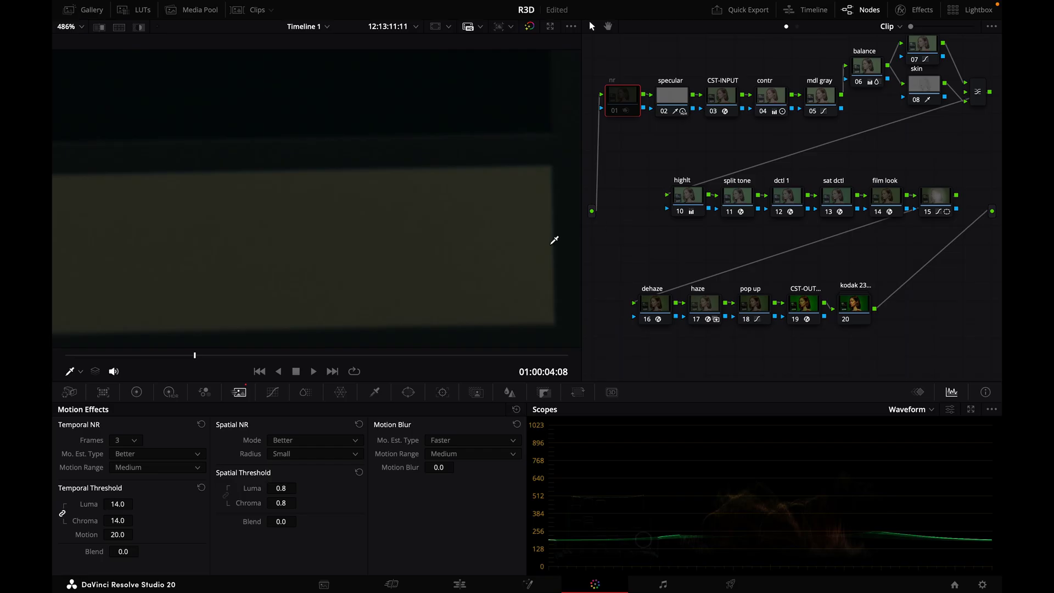
scroll(513, 247, "up", 2)
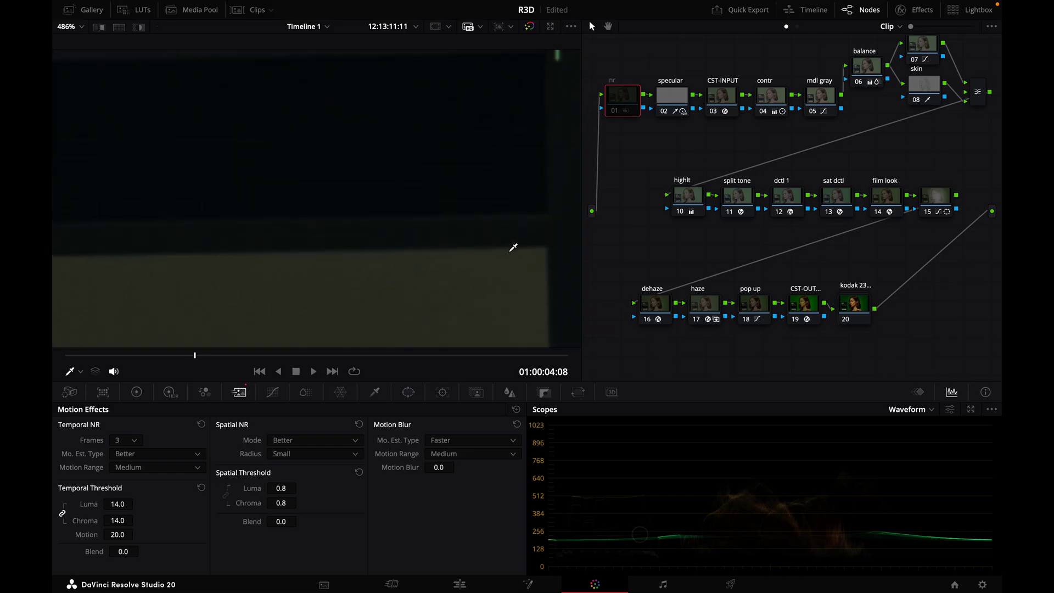
scroll(420, 311, "up", 2)
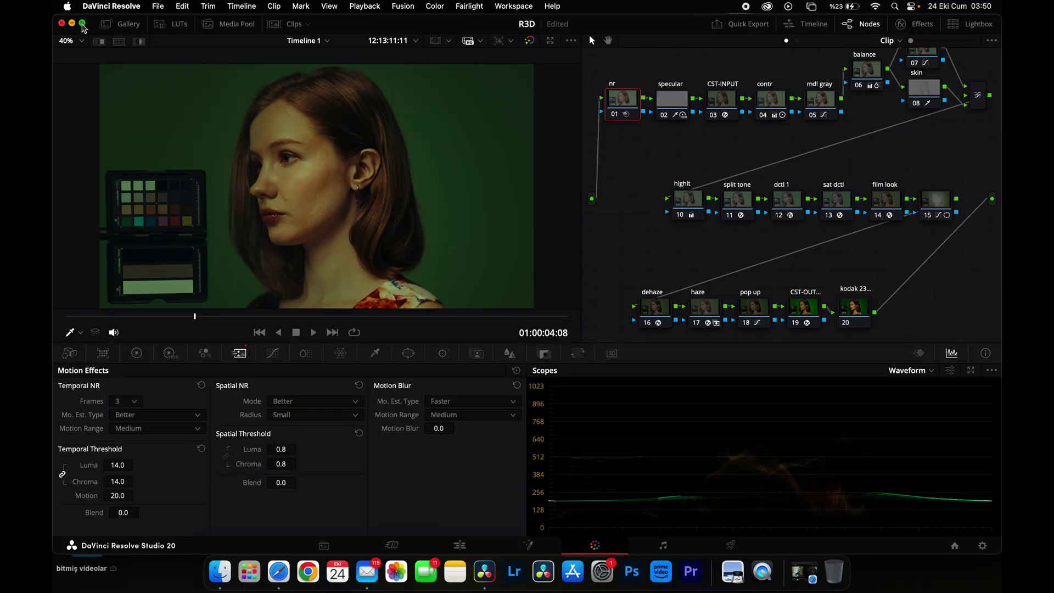
Make the Resolve window fill the screen, zoom into the picture, then fit the frame.
left_click(83, 24)
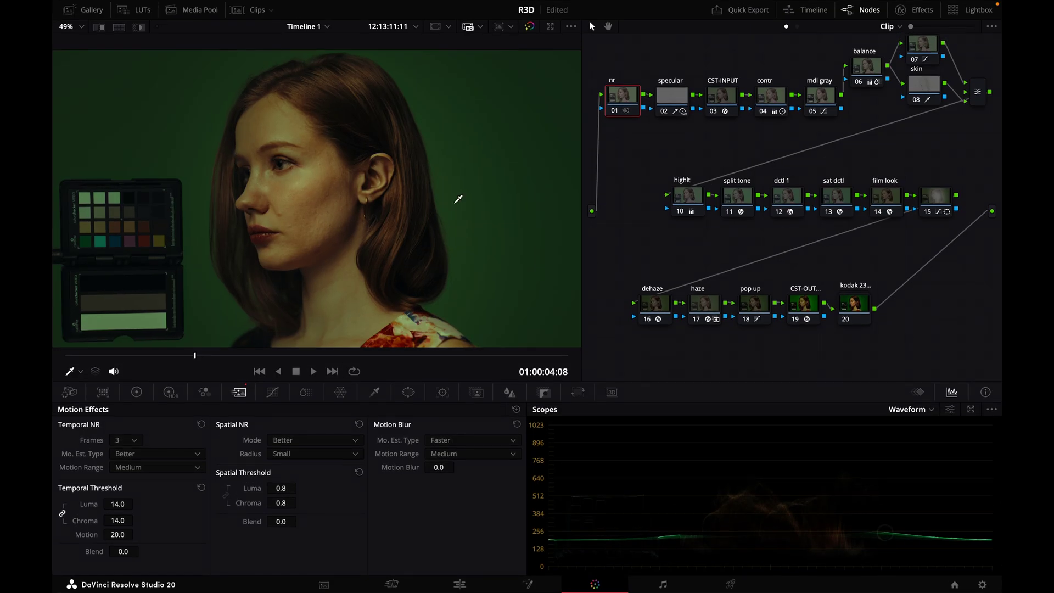
scroll(458, 199, "up", 5)
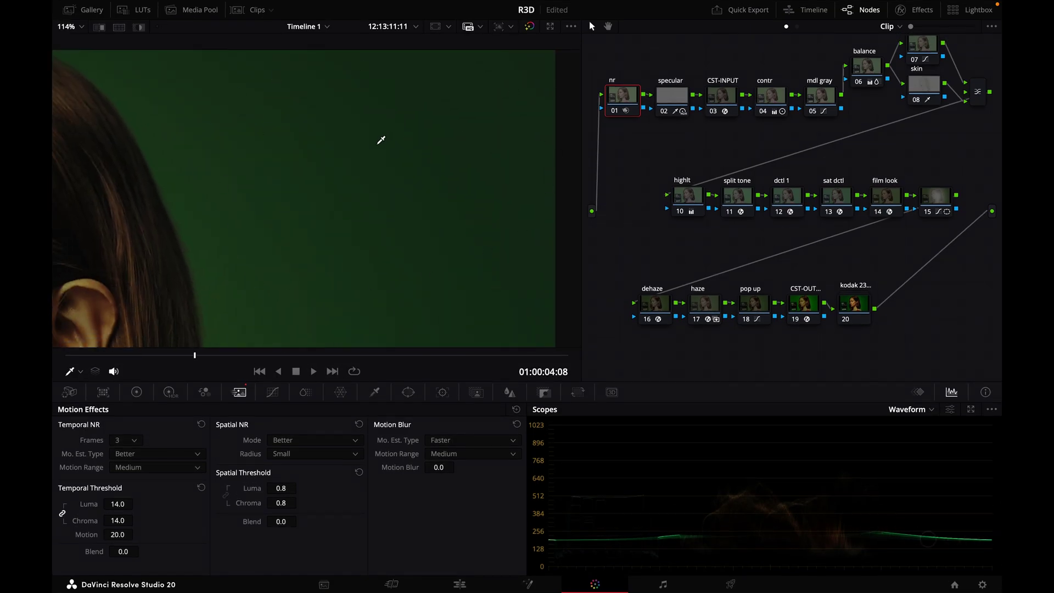
scroll(382, 140, "up", 5)
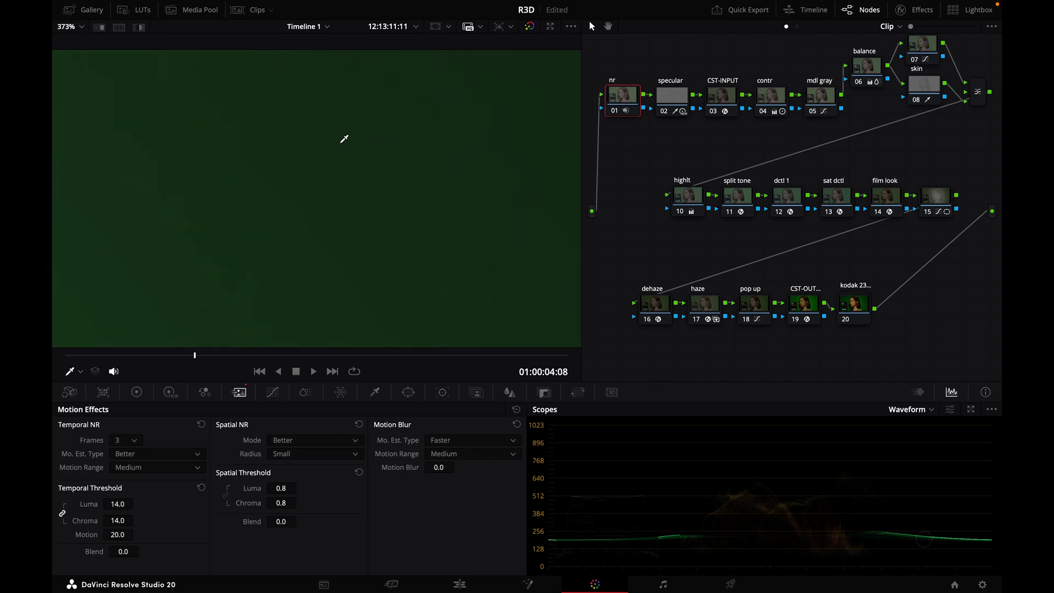
key("shift+z")
scroll(249, 189, "up", 6)
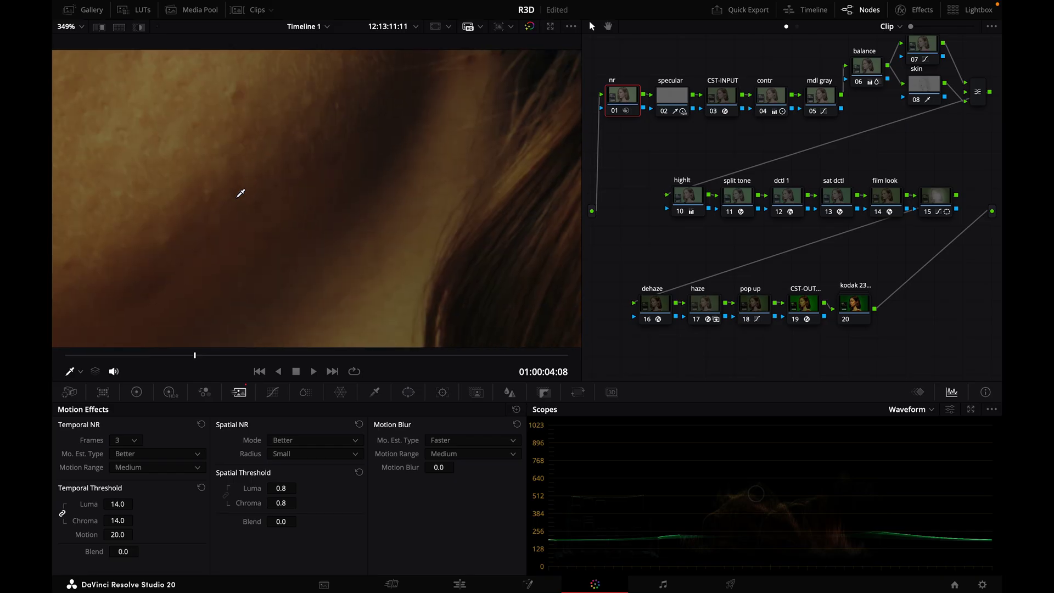
scroll(307, 183, "up", 1)
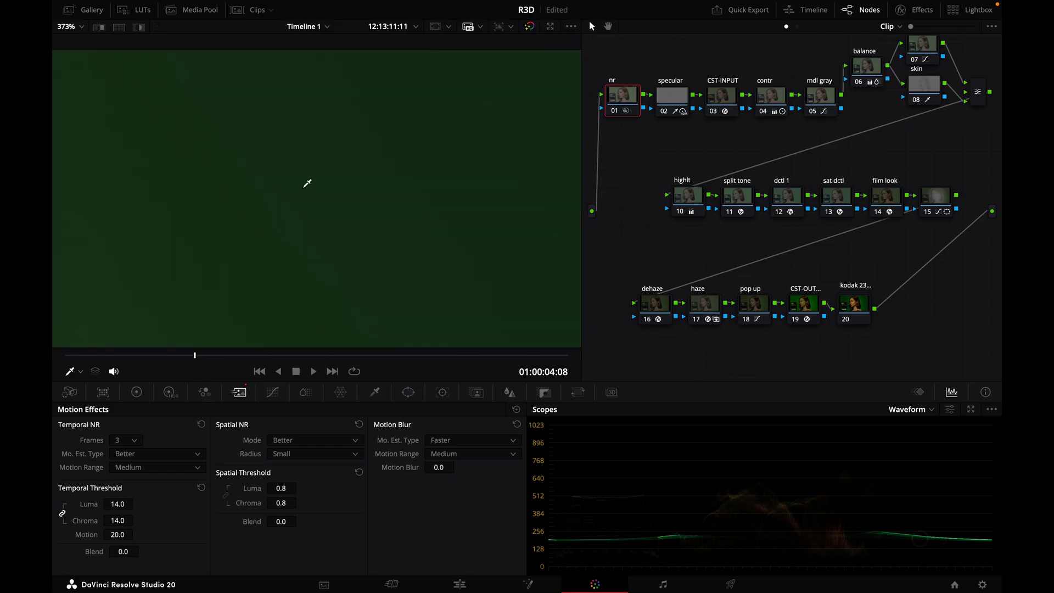
key("shift+z")
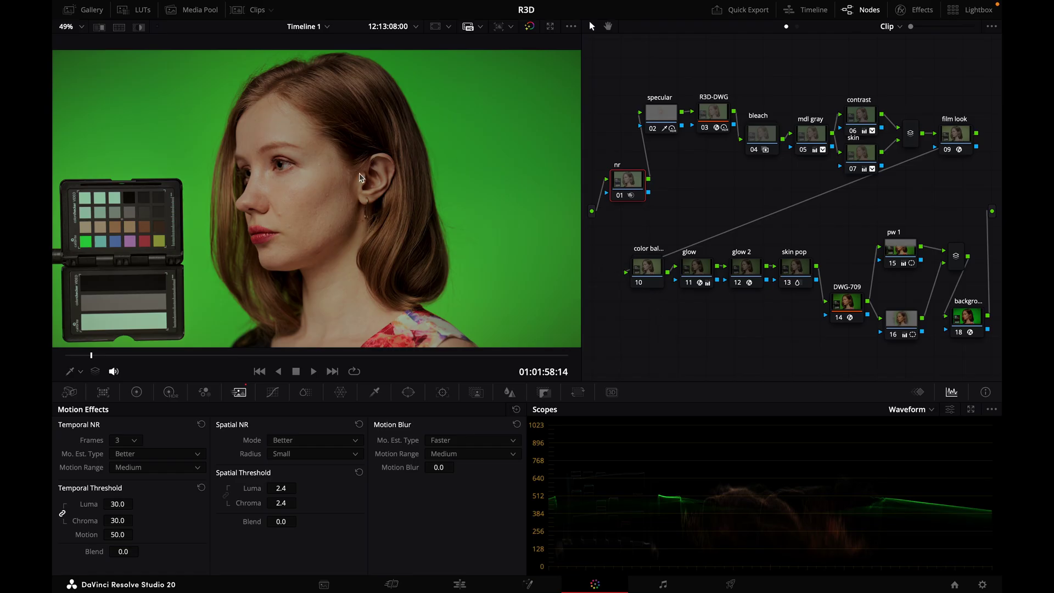
Bypass and restore the whole grade, then zoom in and toggle the nr node off and on.
key("shift+d")
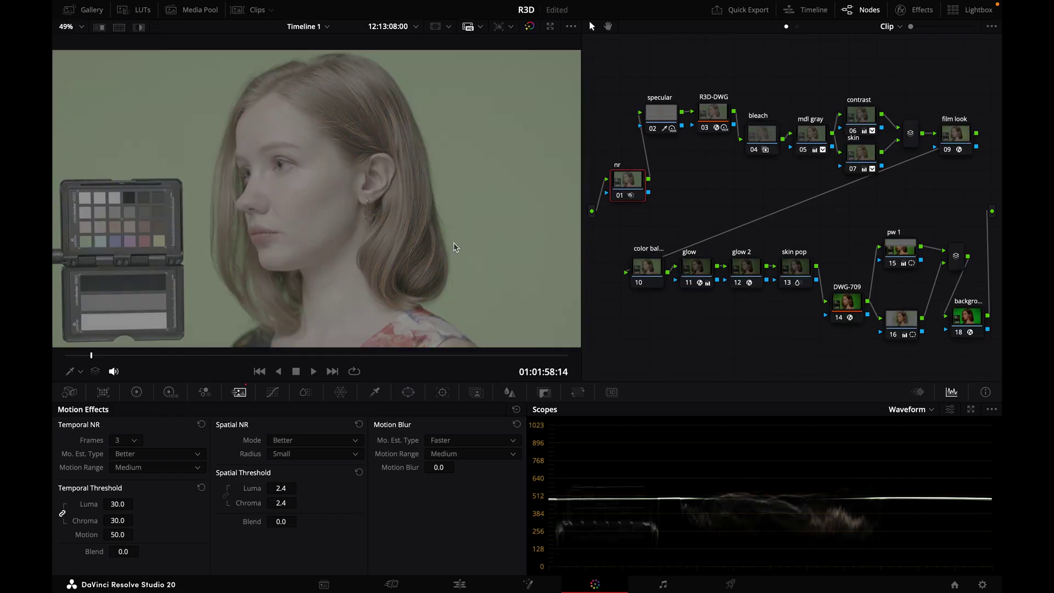
key("shift+d")
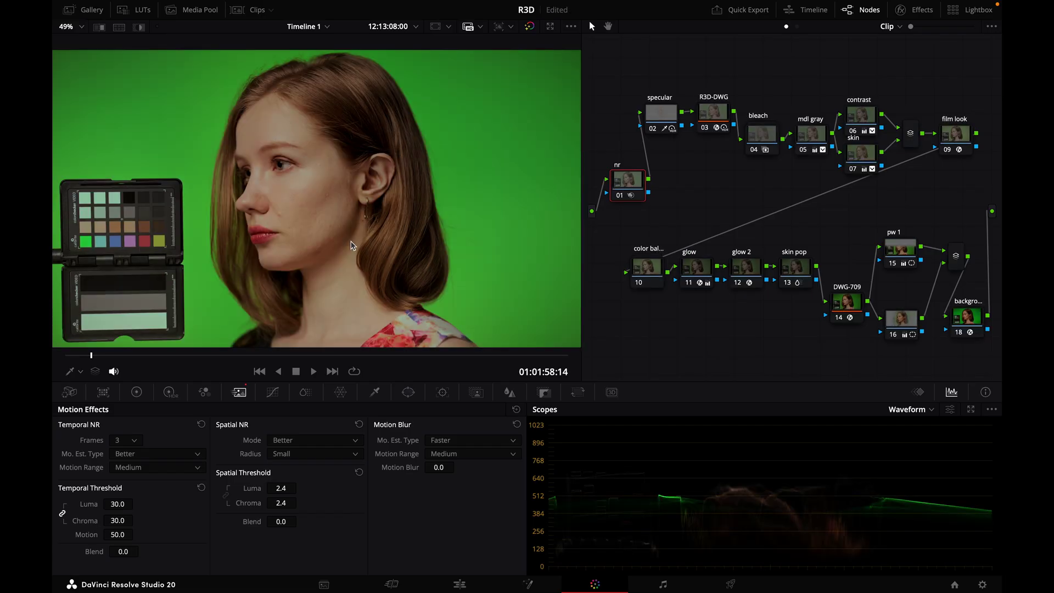
scroll(155, 290, "up", 10)
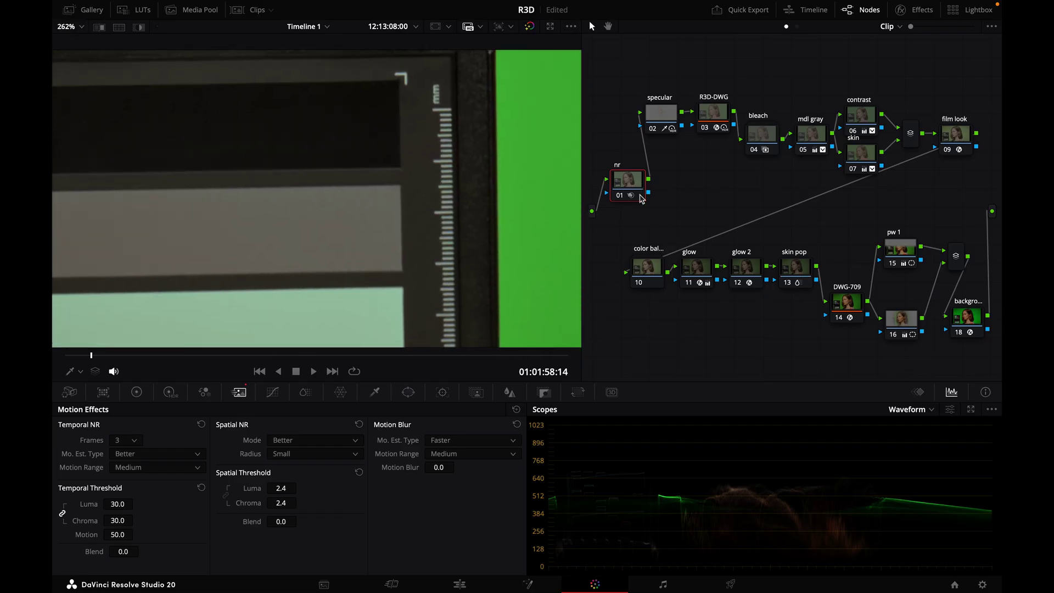
key("ctrl+d")
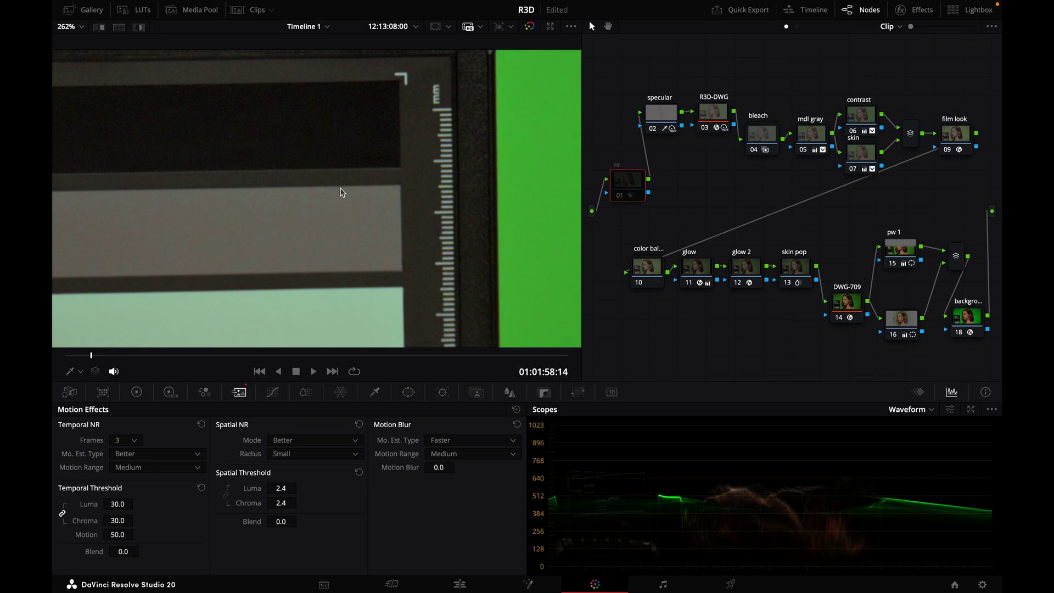
key("ctrl+d")
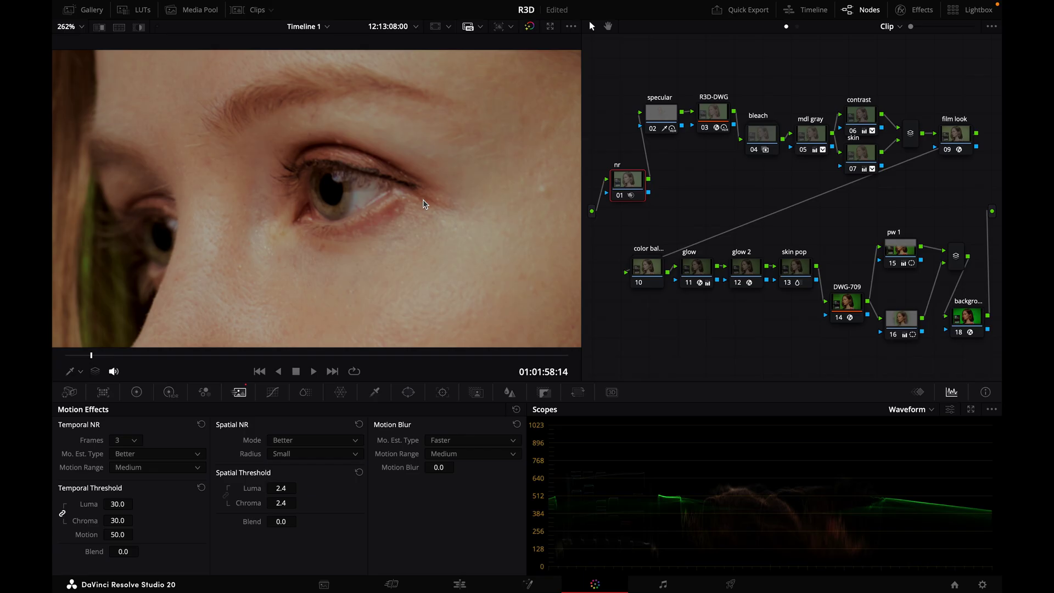
Zoom closer on the eye and toggle the nr node again to compare skin detail.
scroll(187, 281, "up", 5)
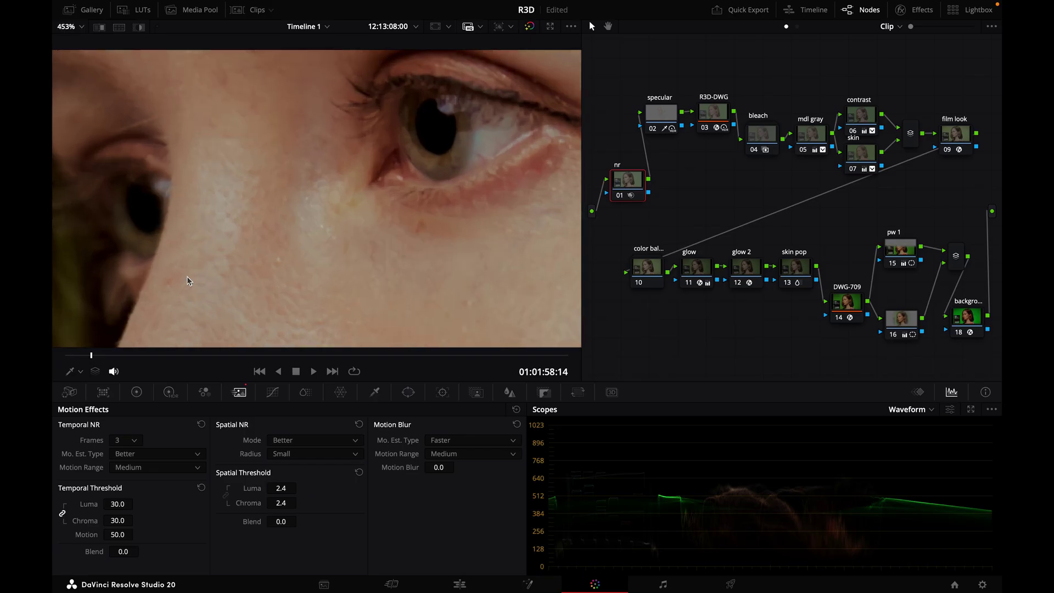
key("ctrl+d")
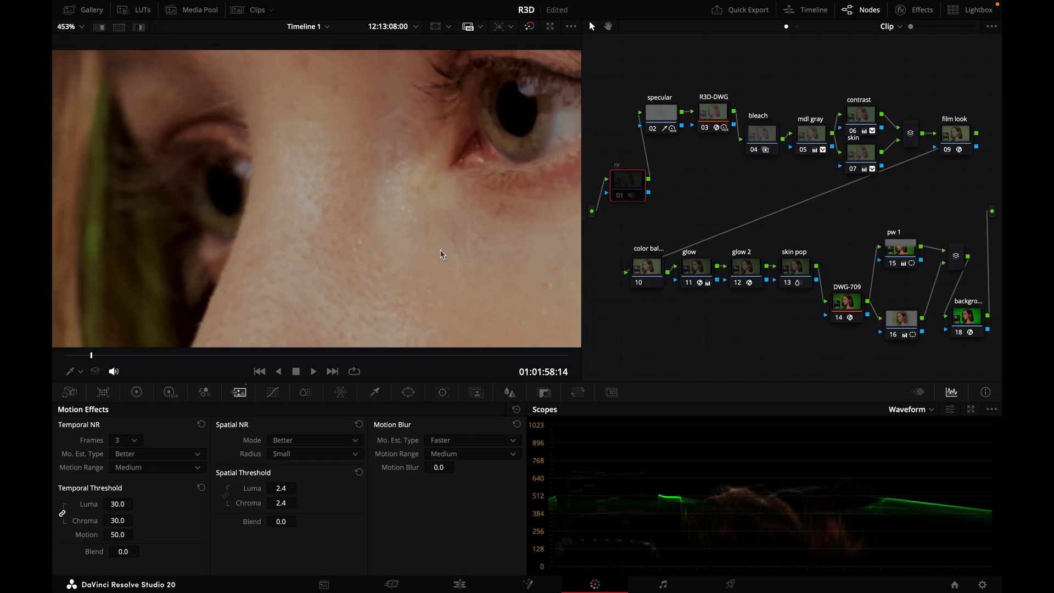
key("ctrl+d")
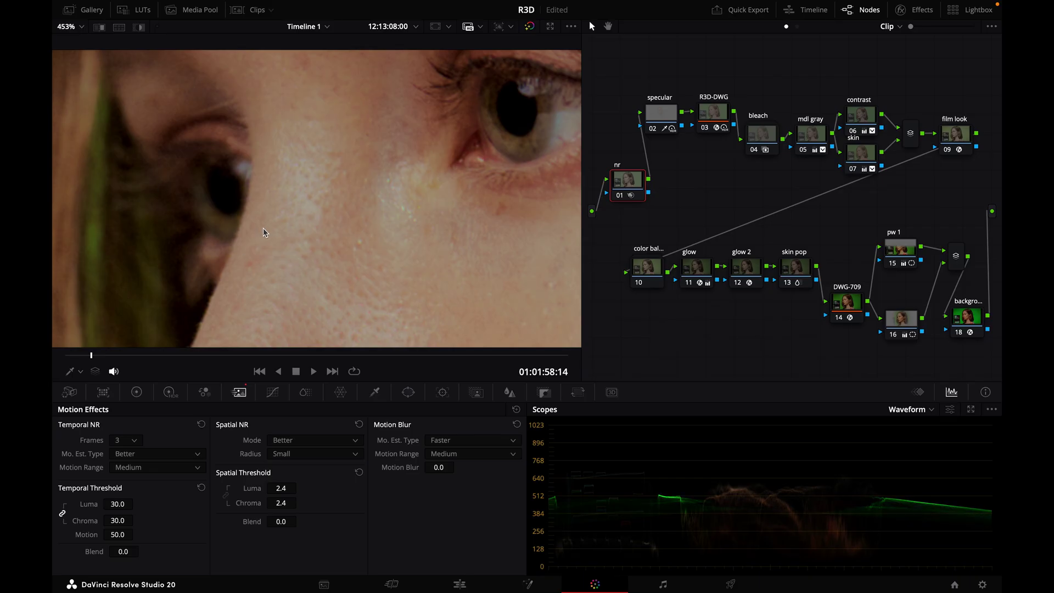
key("ctrl+d")
key("ctrl+d")
Fit the frame in the viewer and open the waveform display settings.
key("shift+z")
left_click(950, 409)
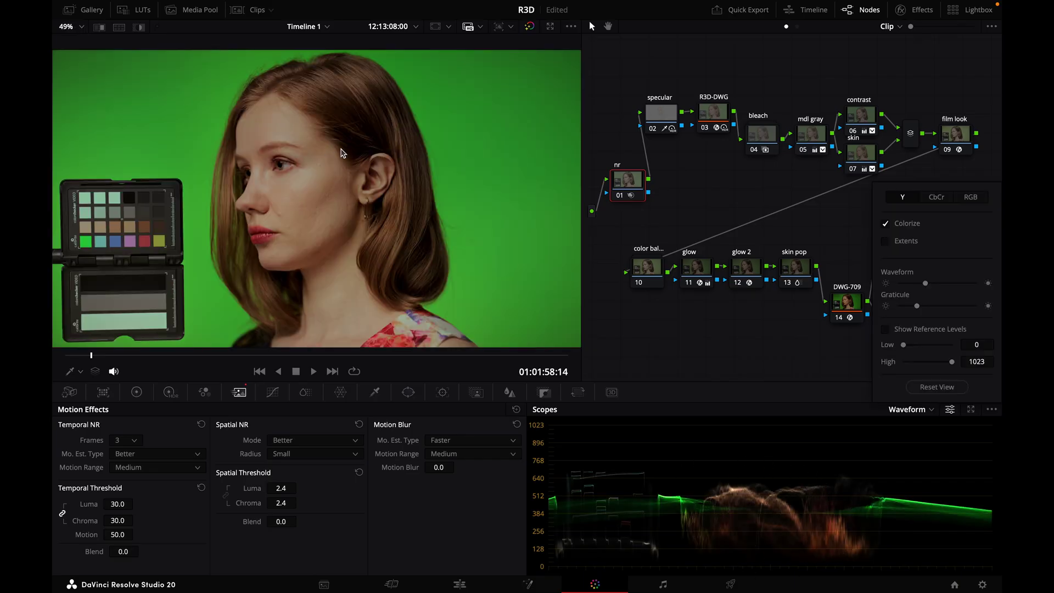
scroll(351, 157, "up", 10)
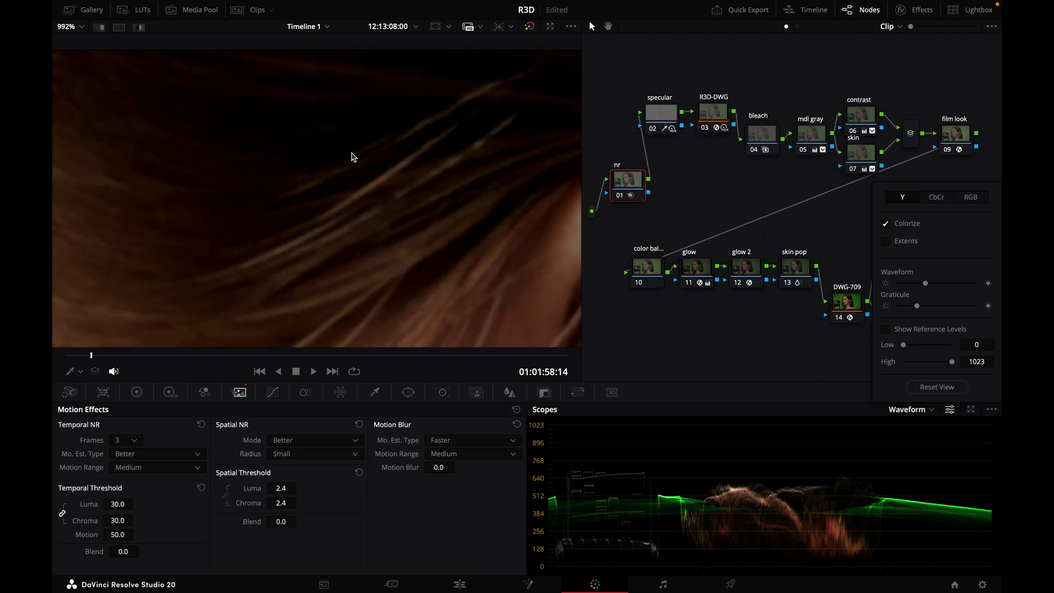
scroll(352, 157, "down", 4)
scroll(352, 157, "down", 2)
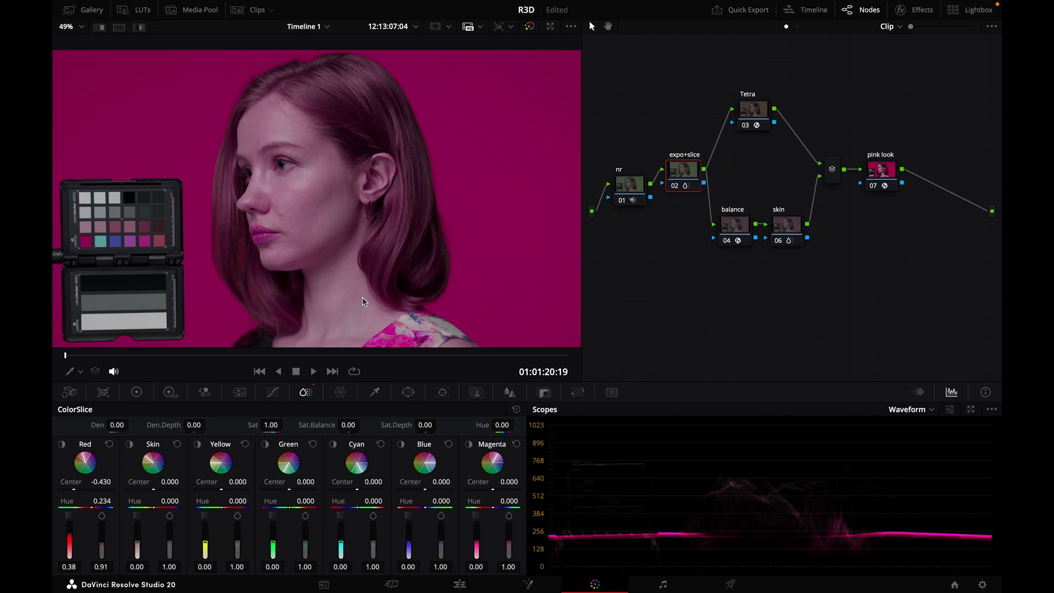
left_click(257, 10)
left_click(487, 338)
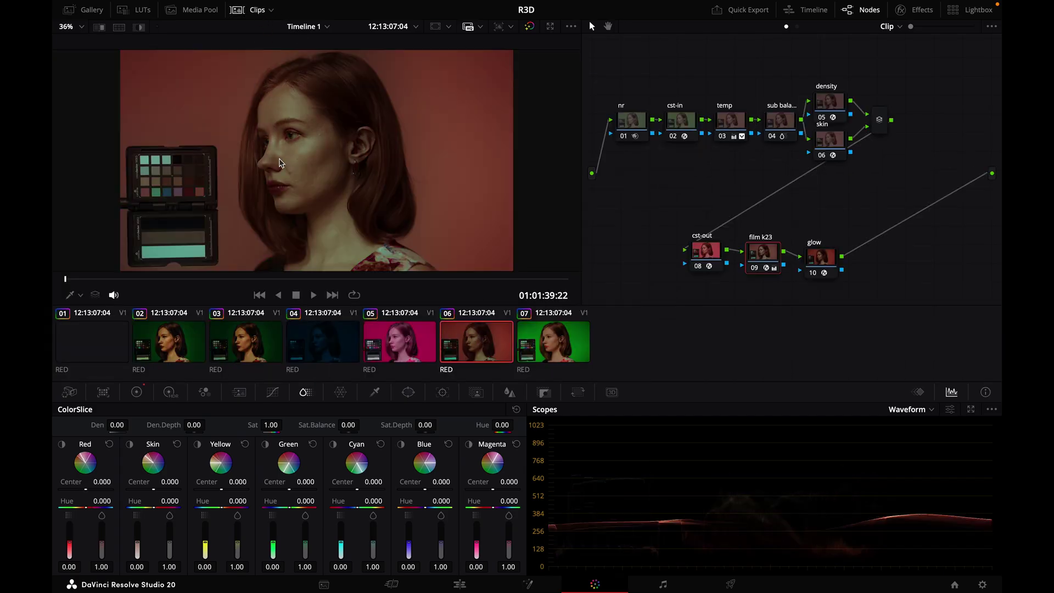
left_click(258, 11)
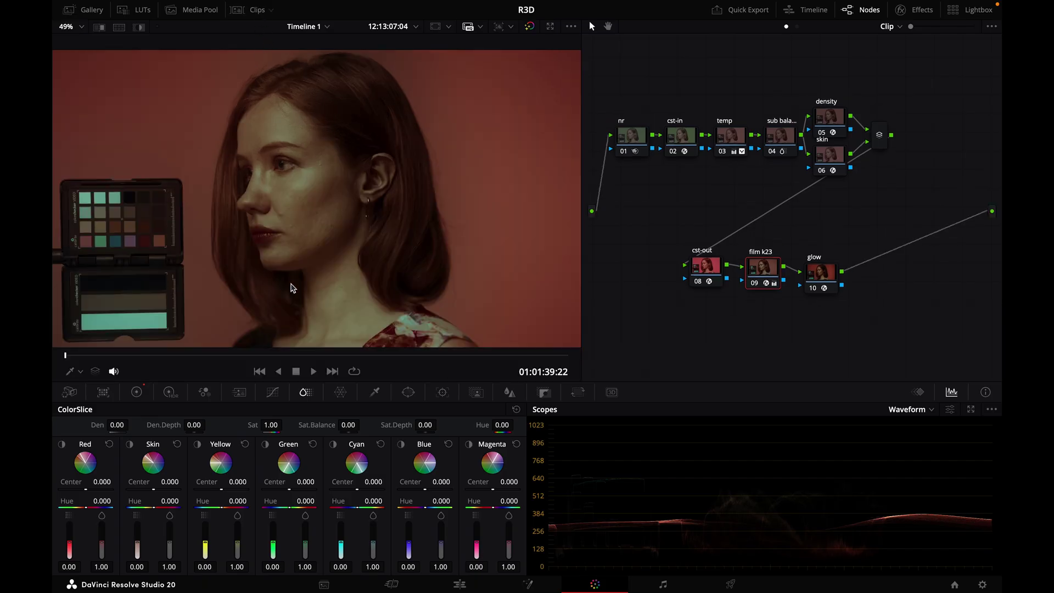
left_click(256, 12)
left_click(403, 344)
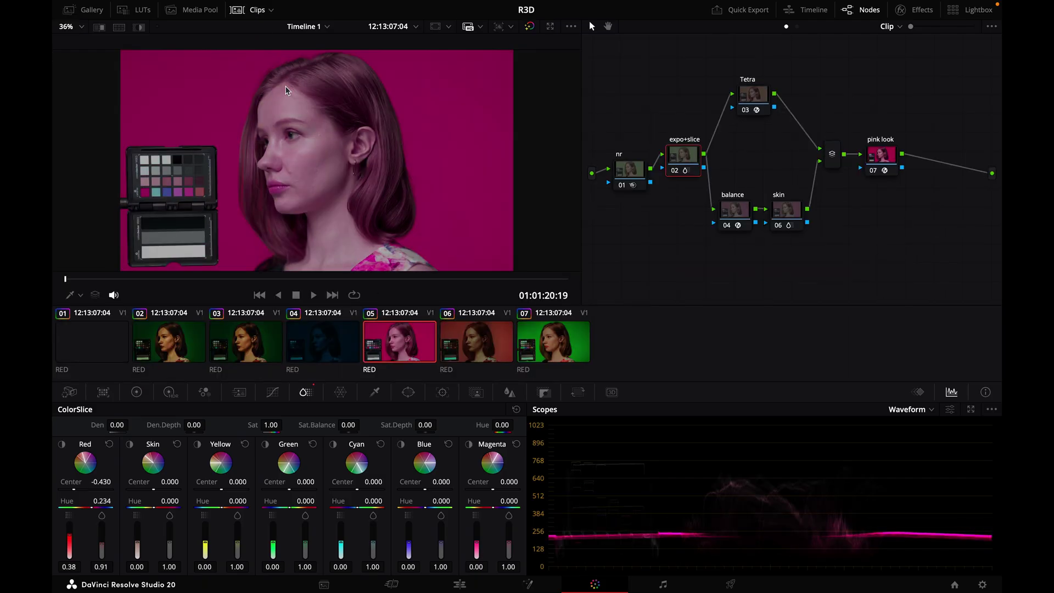
left_click(252, 11)
scroll(276, 258, "up", 5)
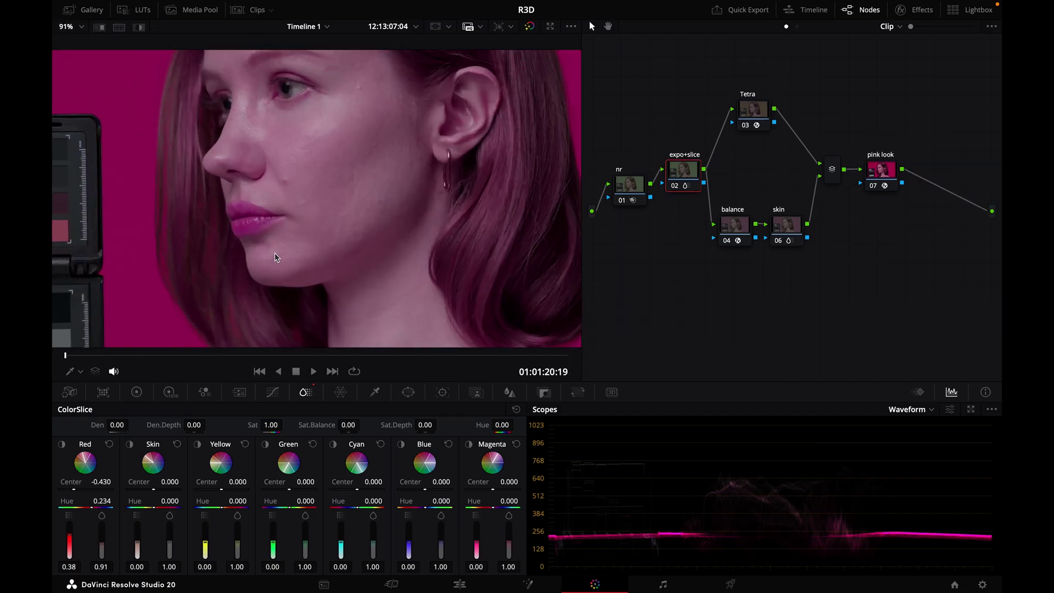
scroll(200, 270, "down", 3)
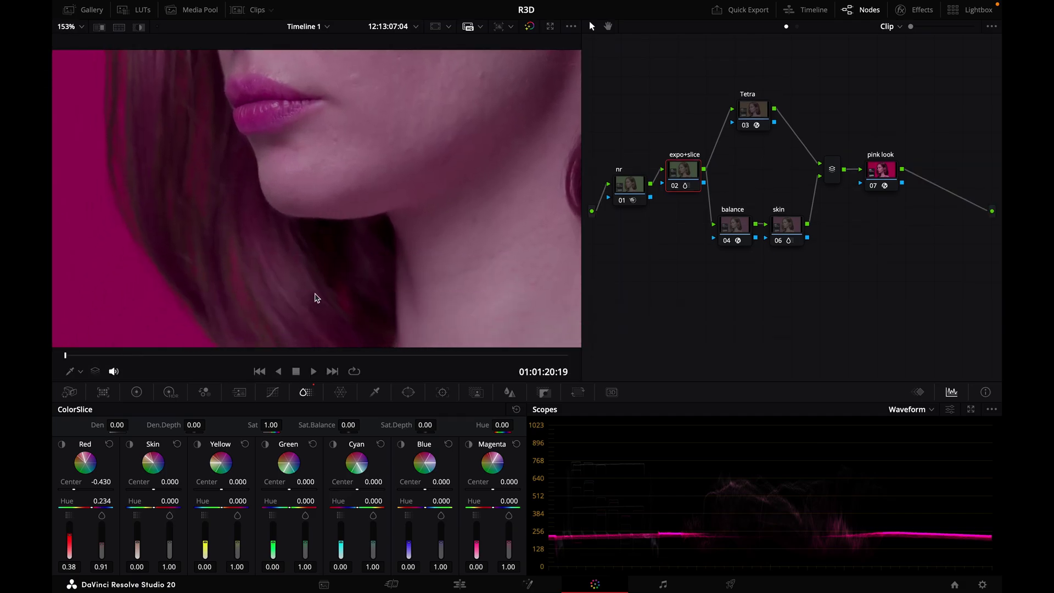
scroll(276, 318, "up", 5)
scroll(255, 242, "up", 6)
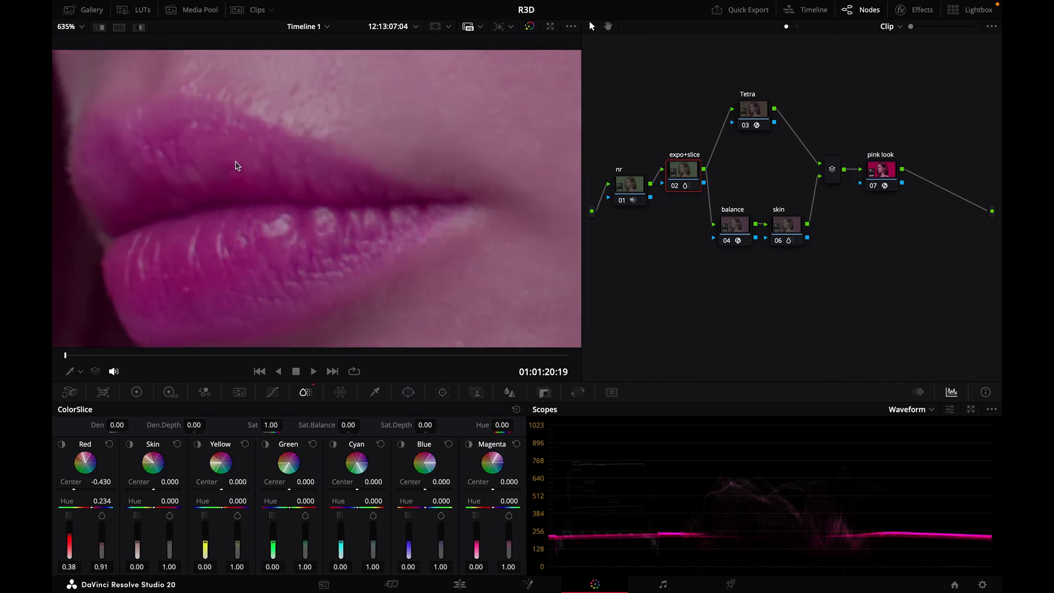
key("alt+d")
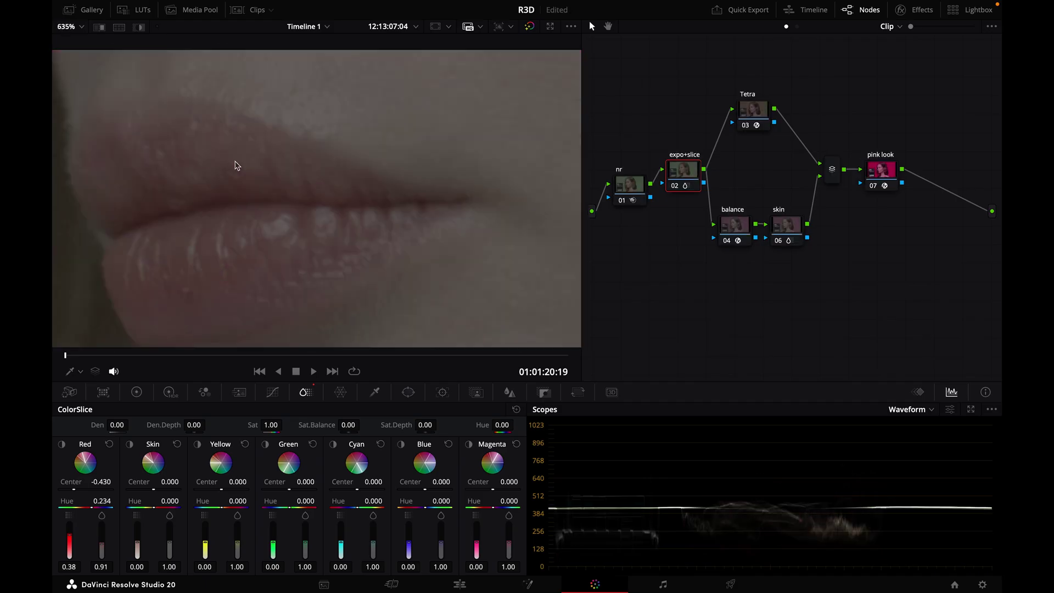
key("alt+d")
scroll(304, 149, "up", 10)
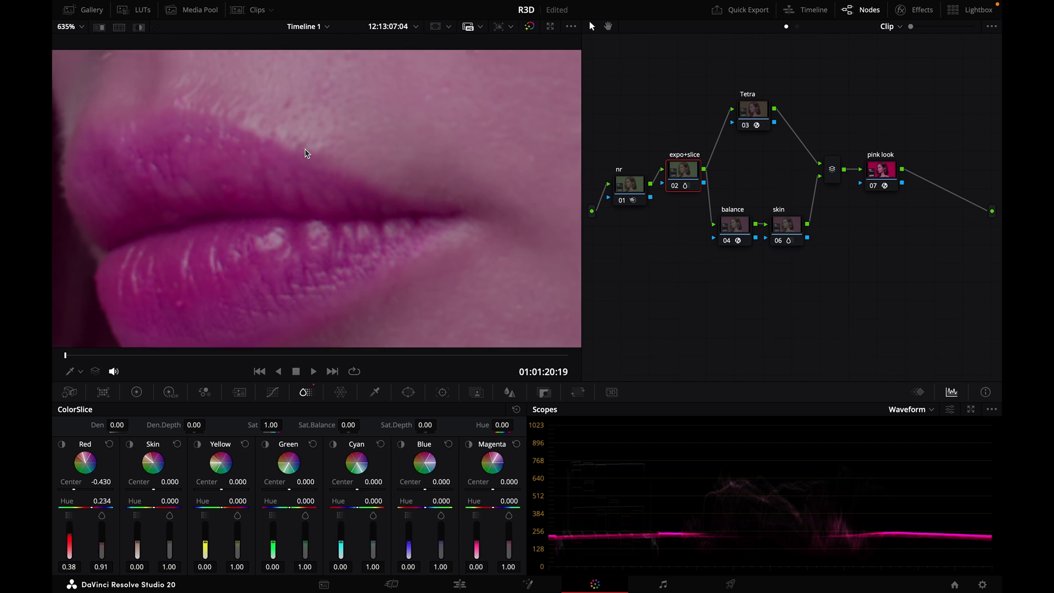
scroll(304, 148, "up", 2)
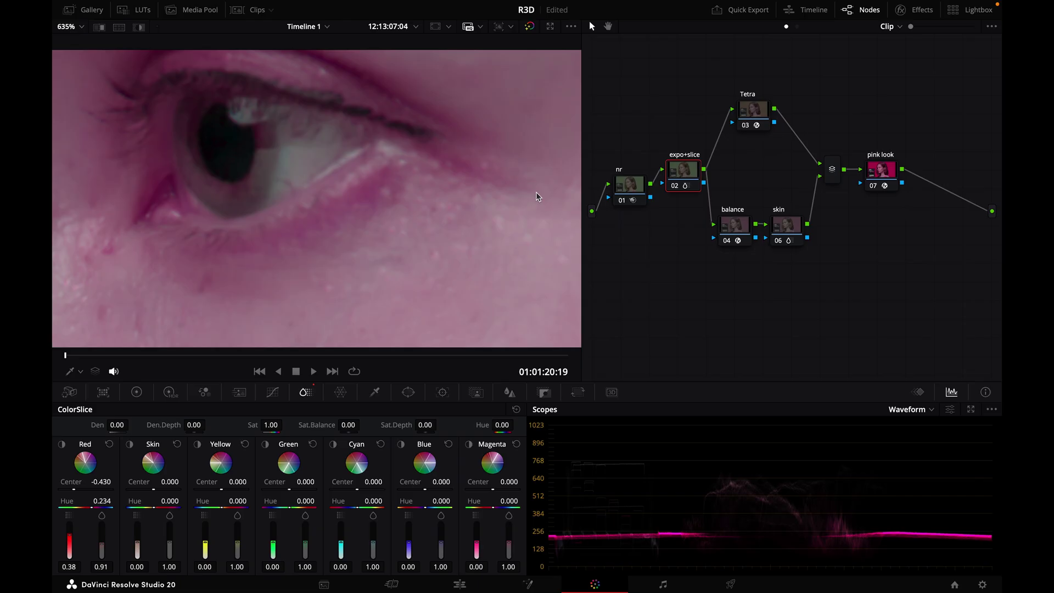
scroll(536, 193, "down", 8)
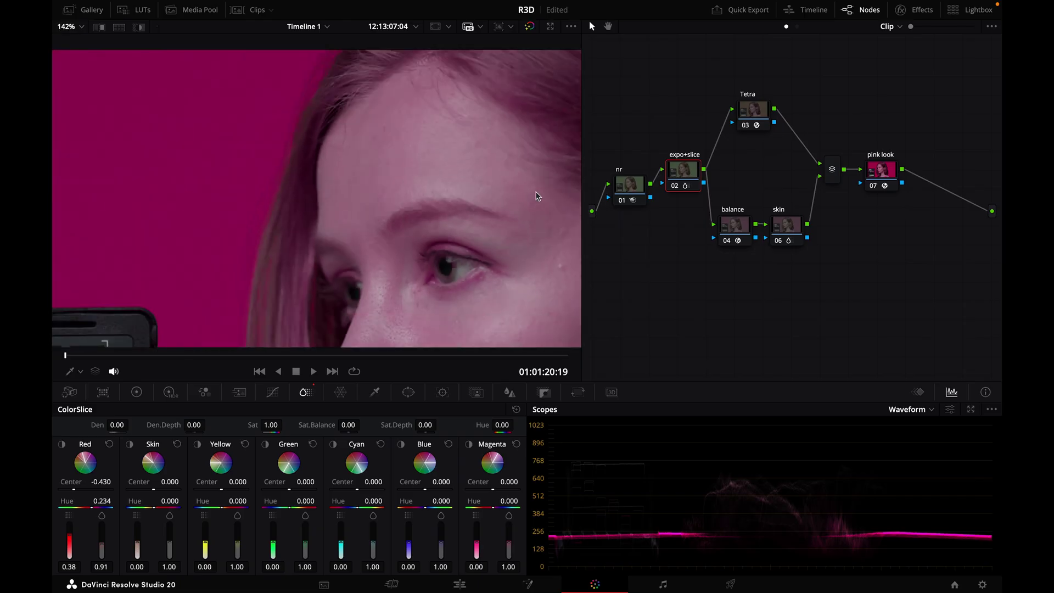
scroll(537, 195, "right", 3)
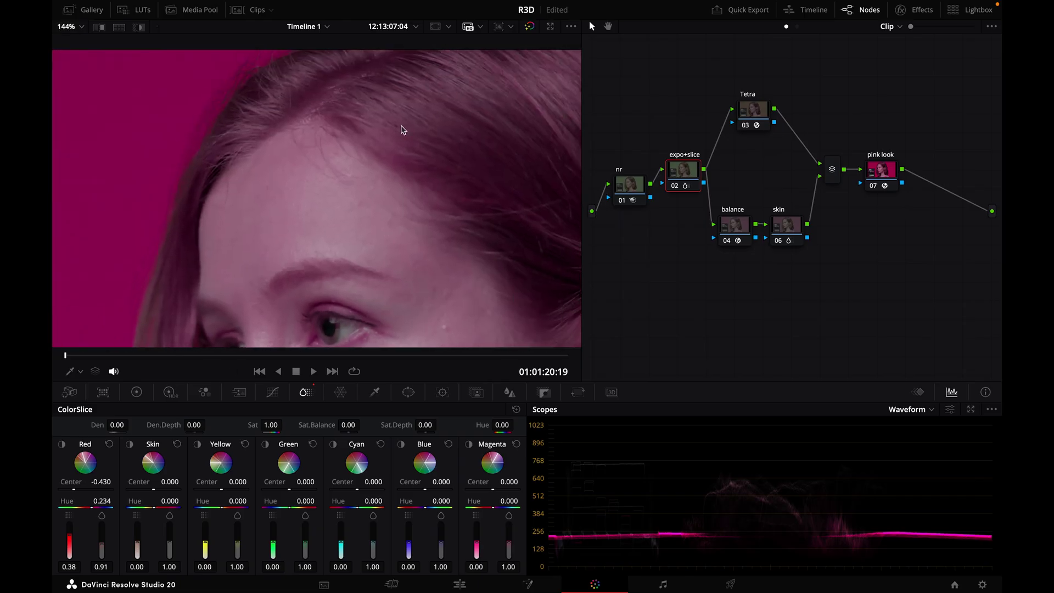
scroll(402, 130, "up", 3)
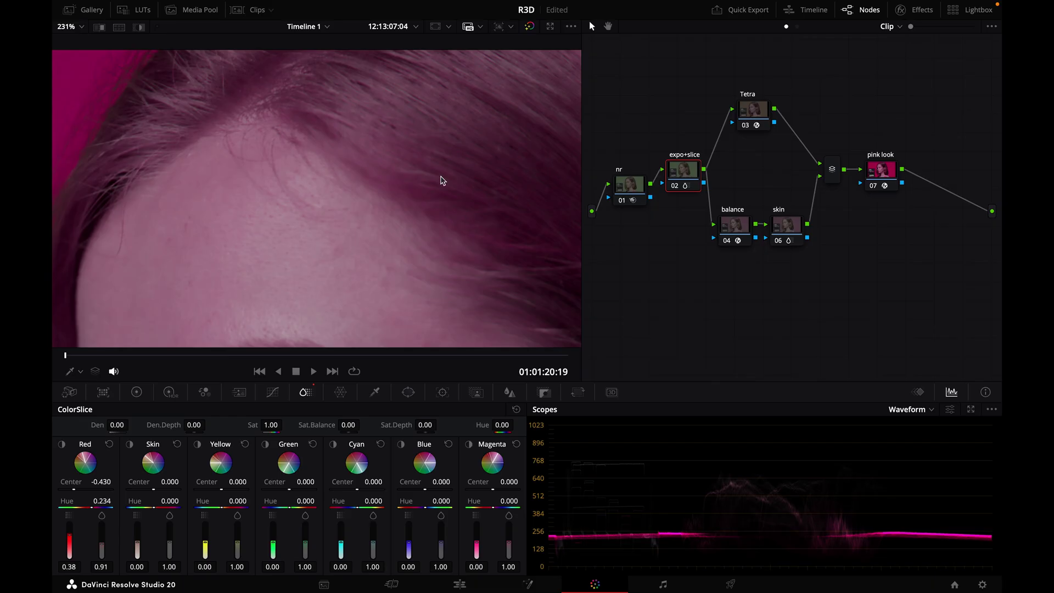
scroll(296, 151, "down", 6)
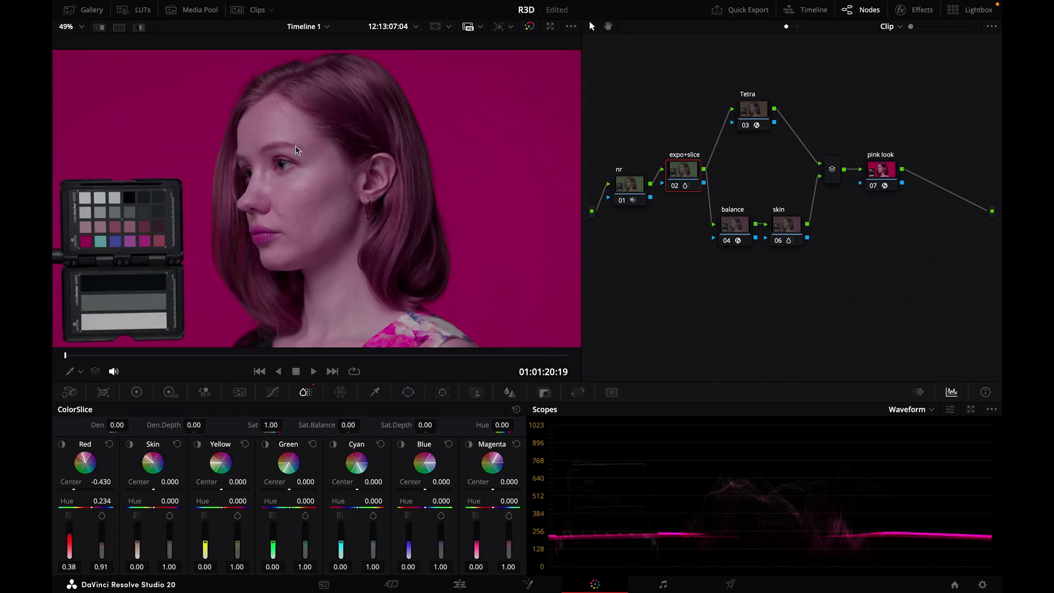
Switch to clip 06 with the warm red grade and zoom into the picture.
left_click(257, 10)
left_click(489, 353)
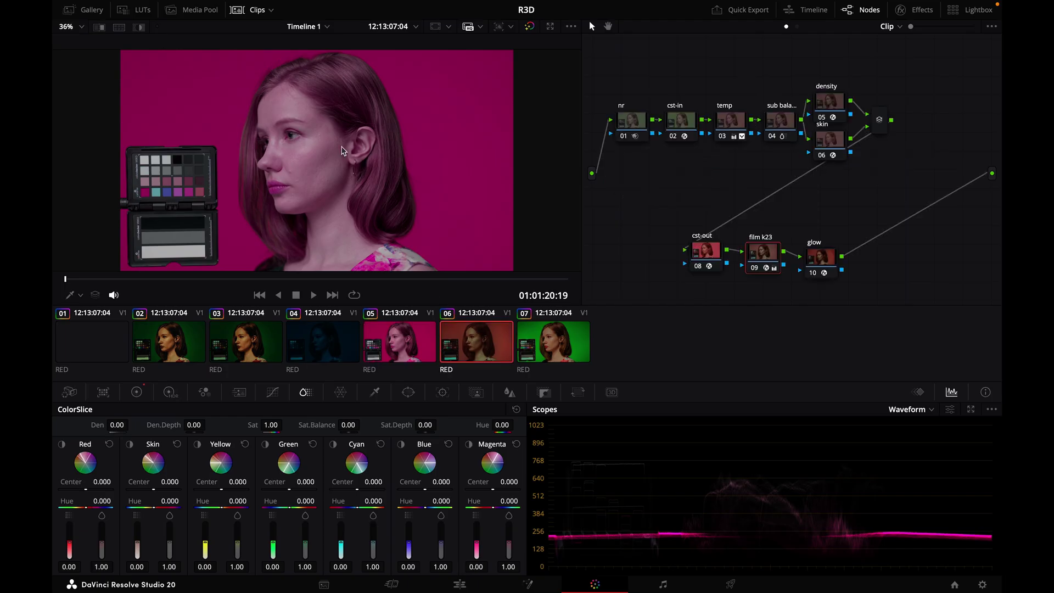
left_click(257, 10)
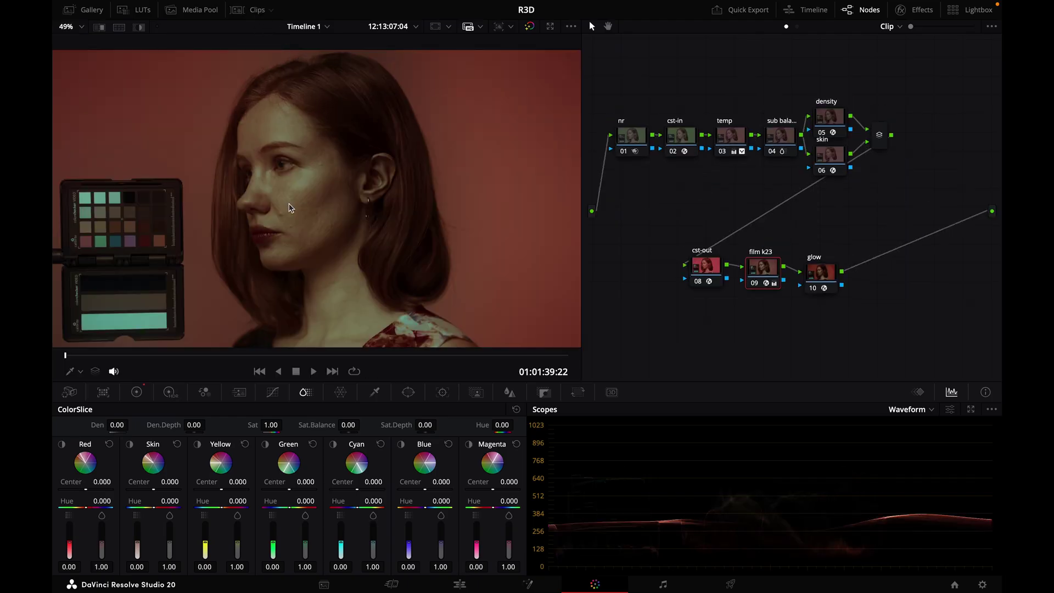
scroll(291, 207, "up", 5)
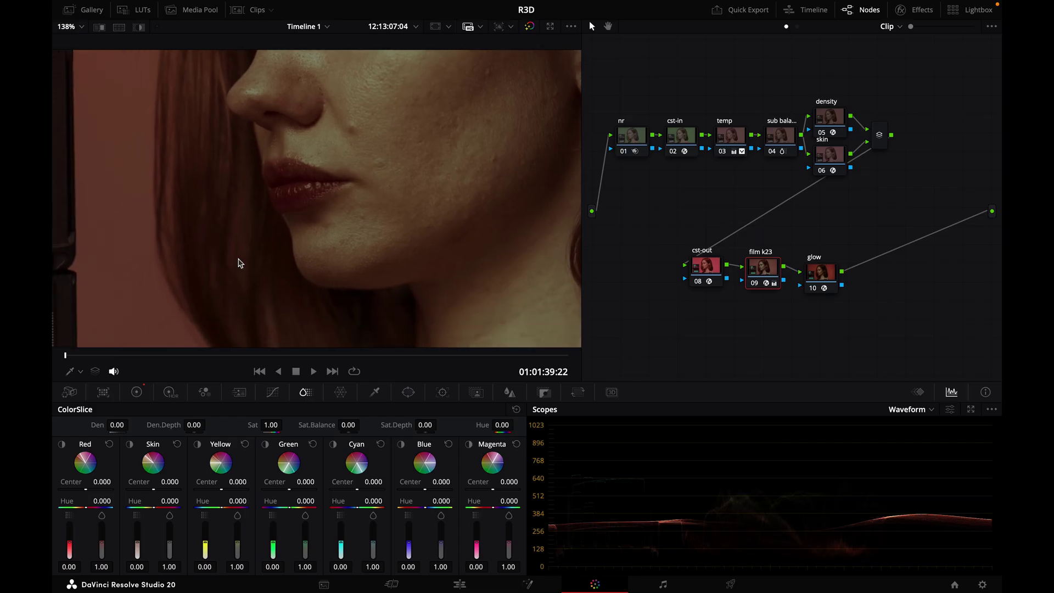
scroll(238, 263, "left", 10)
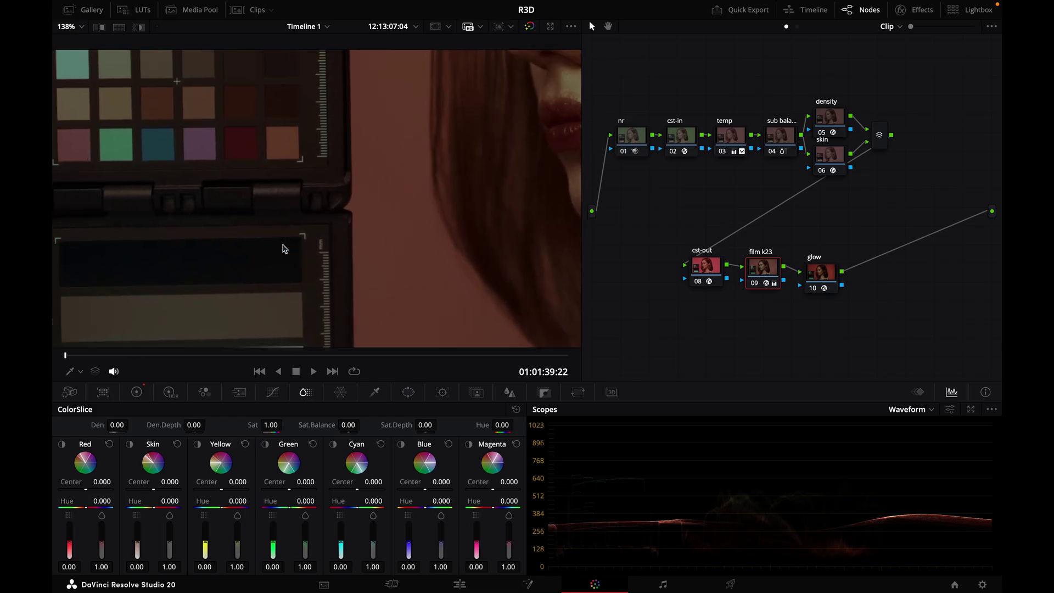
scroll(367, 203, "up", 10)
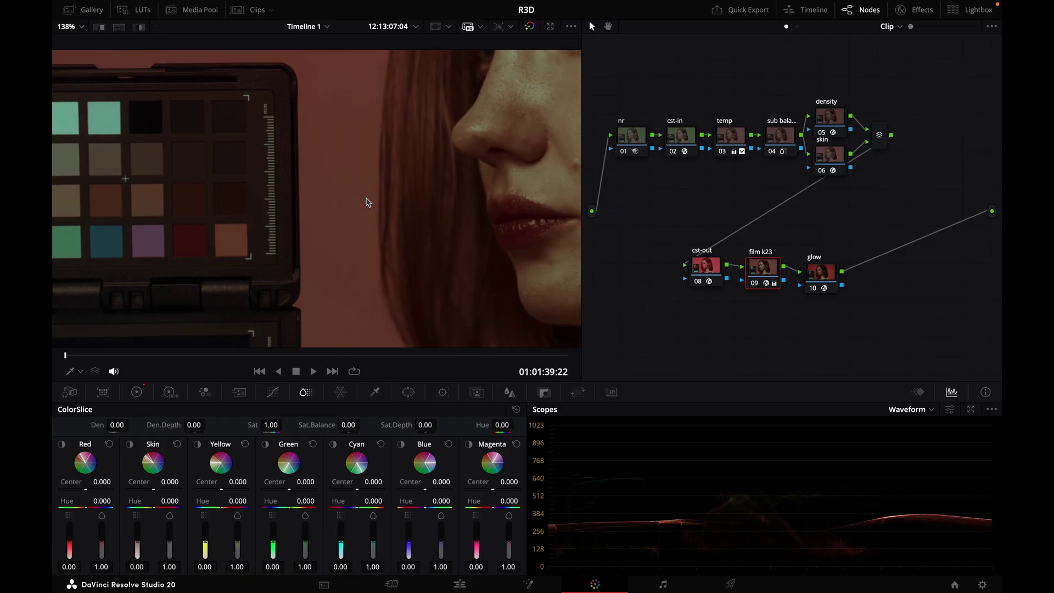
scroll(365, 203, "up", 10)
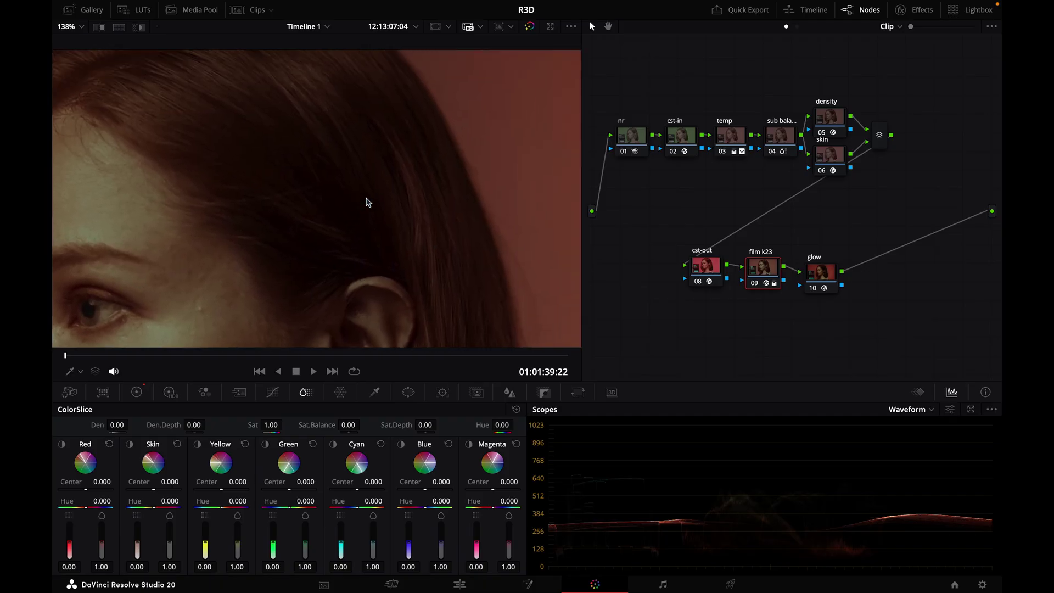
scroll(351, 204, "up", 5, "ctrl")
scroll(470, 189, "down", 3, "ctrl")
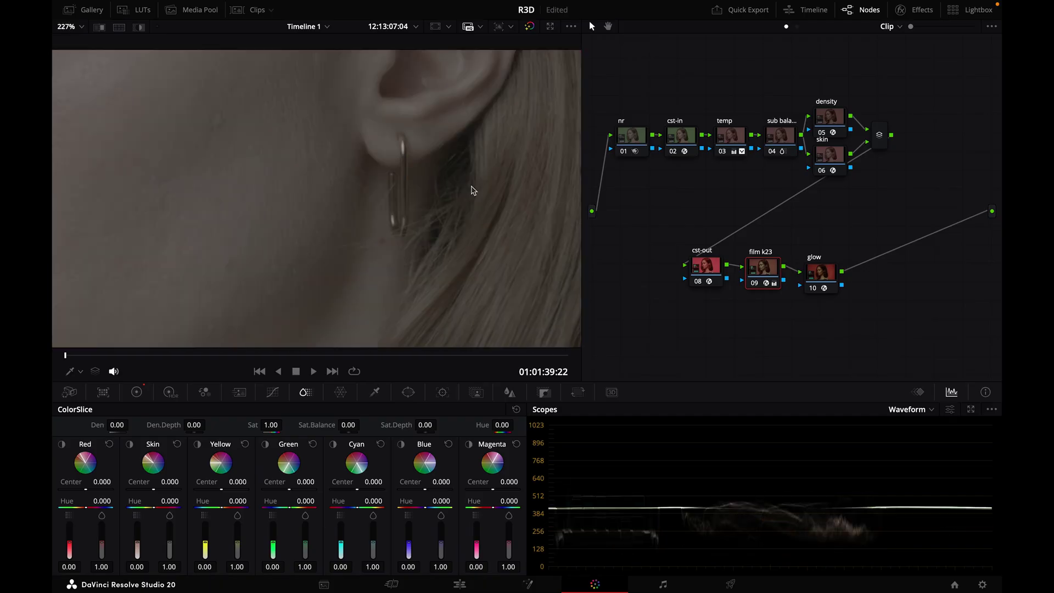
Bypass and restore the warm red grade to compare with the source, then fit the frame.
key("shift+d")
key("shift+d")
scroll(309, 246, "up", 4)
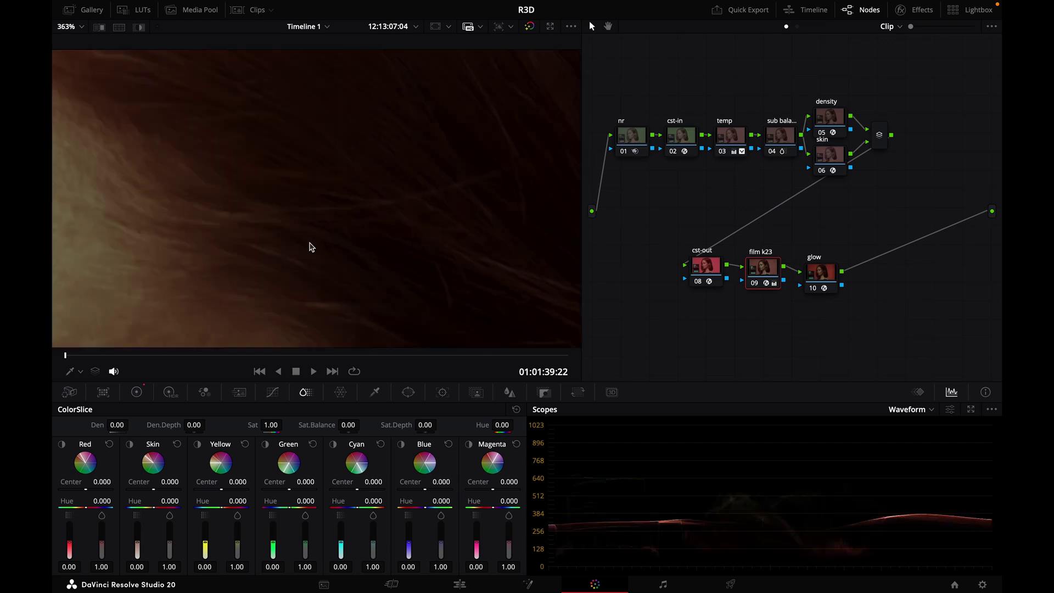
scroll(311, 245, "down", 4)
key("shift+d")
key("shift+d")
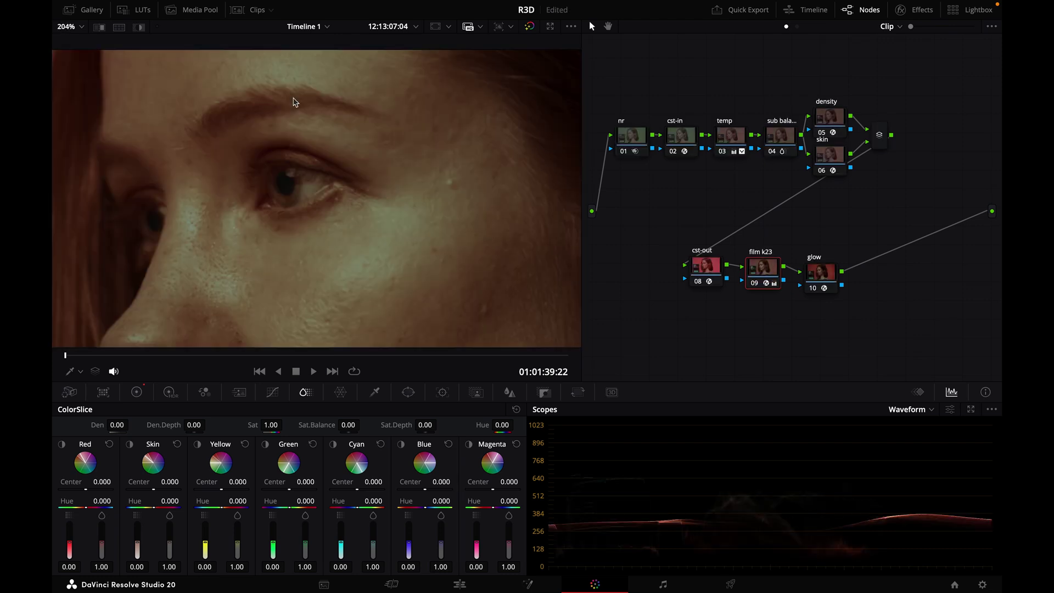
key("shift+z")
scroll(155, 264, "up", 5)
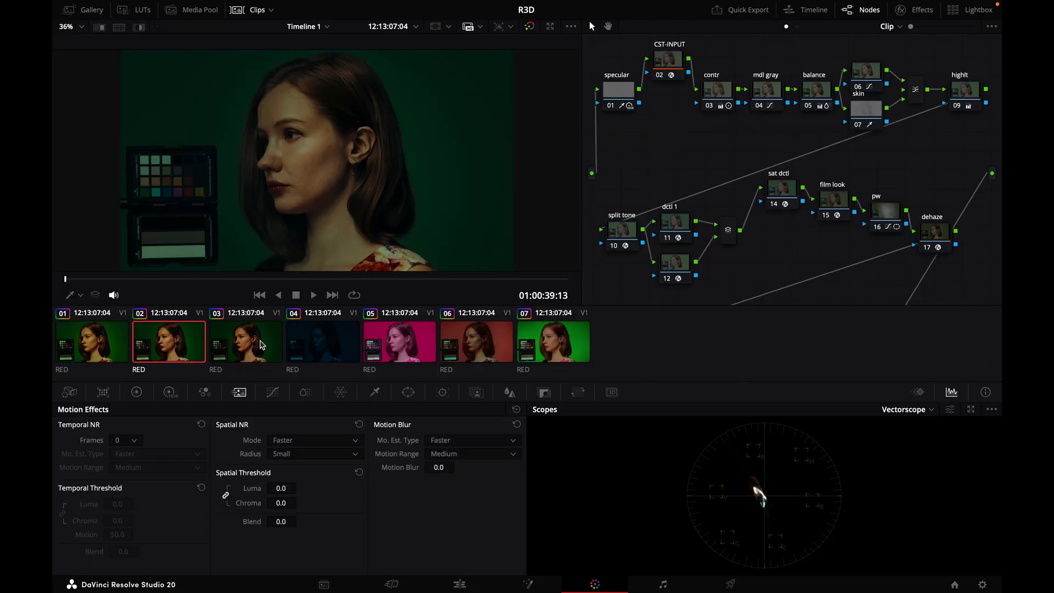
Select clip 01, compare it ungraded, and toggle its Film Look Creator grain off and on.
left_click(117, 344)
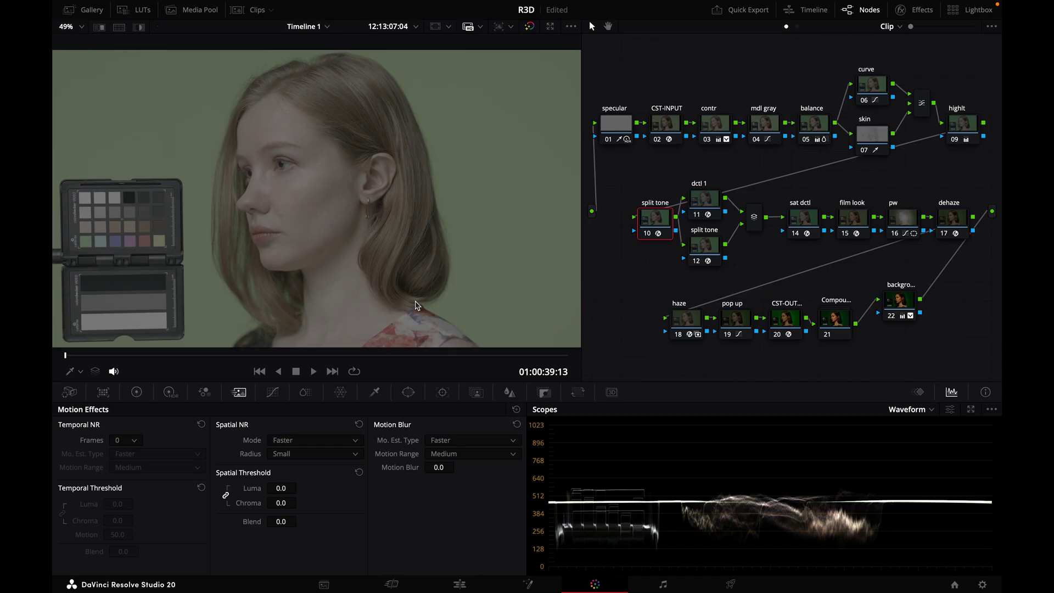
key("shift+d")
key("shift+d")
key("shift+d")
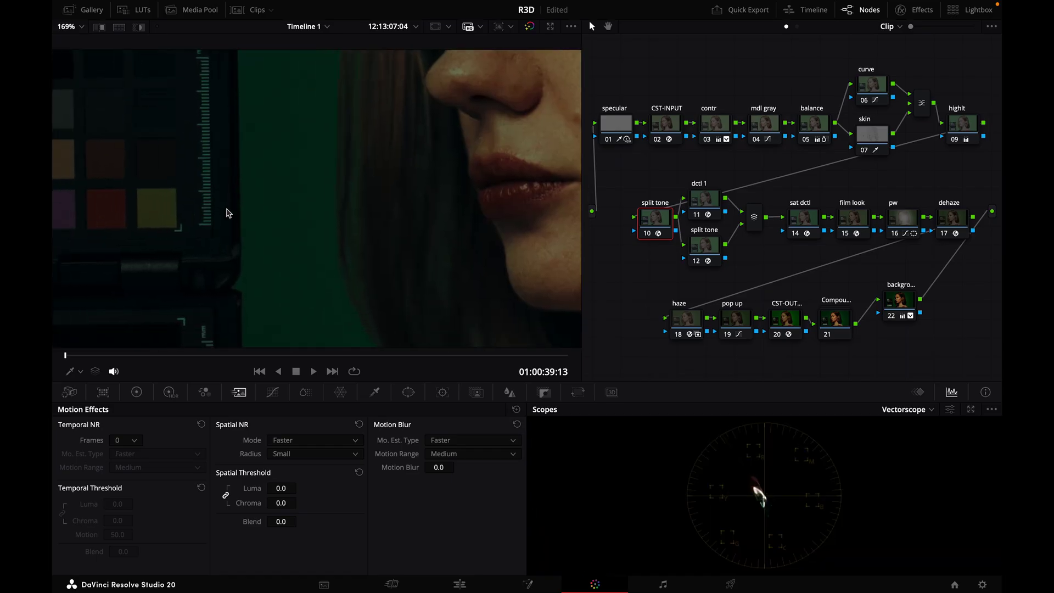
scroll(229, 213, "up", 2)
scroll(229, 213, "right", 5)
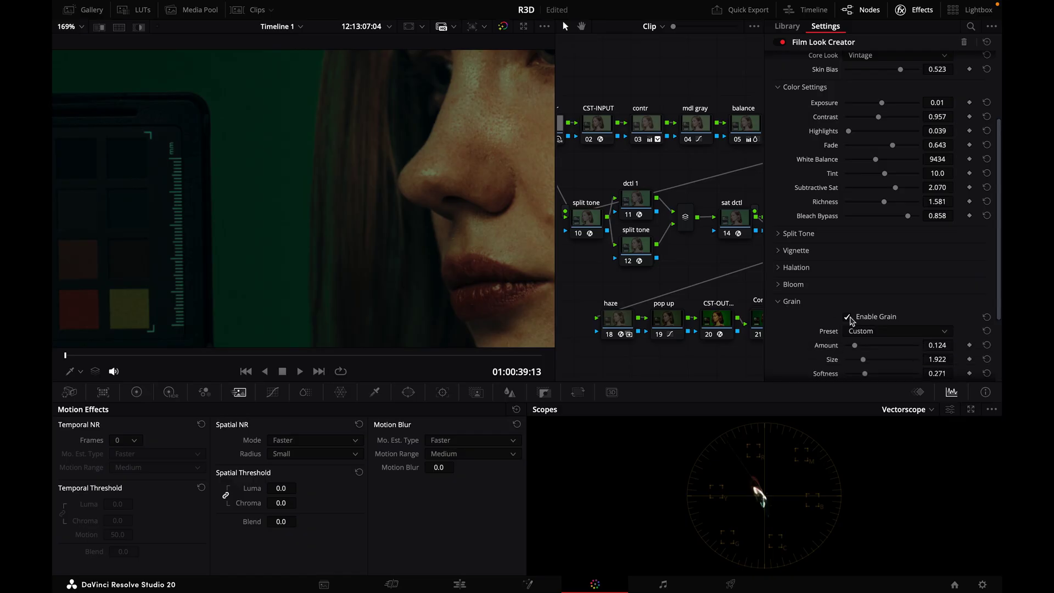
left_click(848, 317)
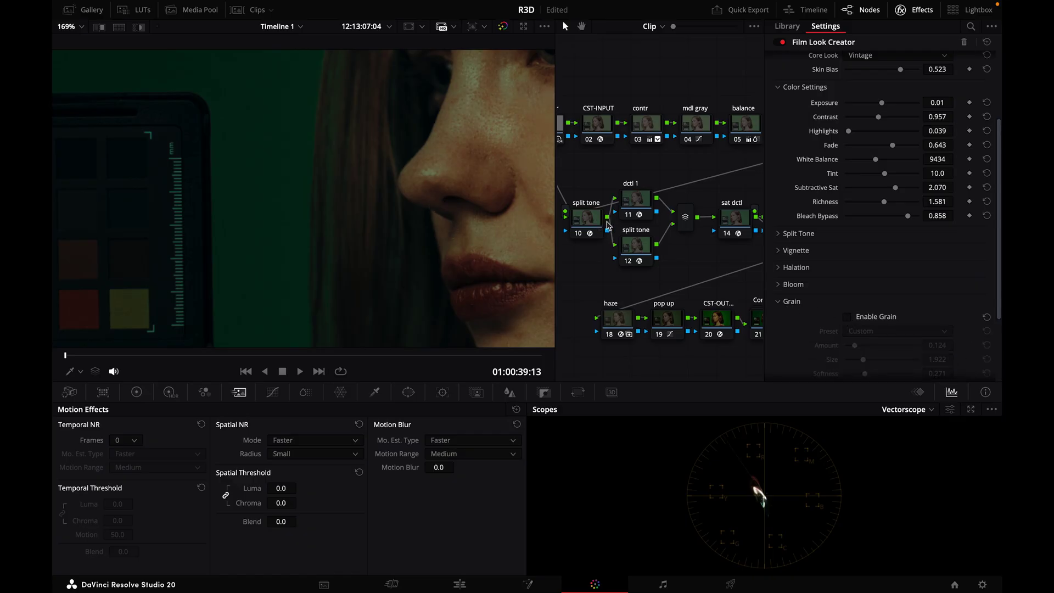
left_click(848, 318)
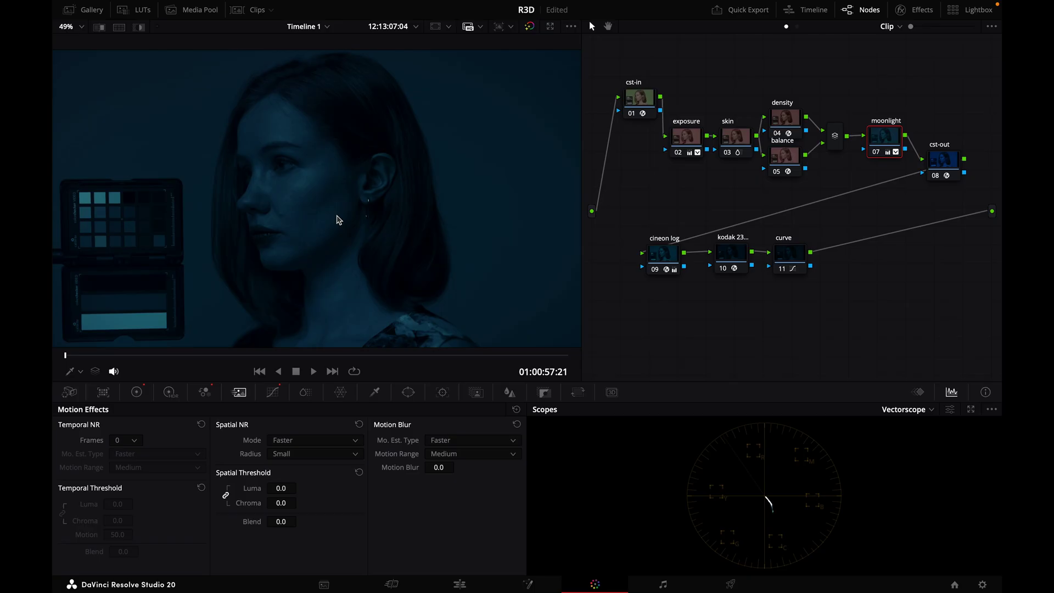
Compare the moonlight grade with the ungraded image, select the cst-in node, and refit the viewer.
scroll(404, 161, "up", 5)
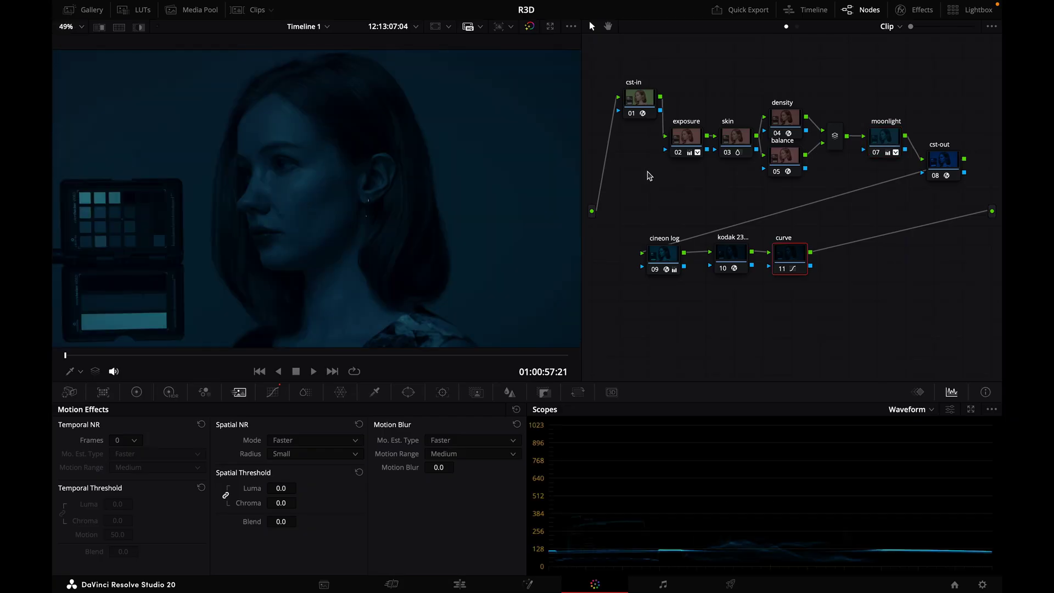
key("shift+d")
key("shift+d")
key("shift+d")
left_click(653, 110)
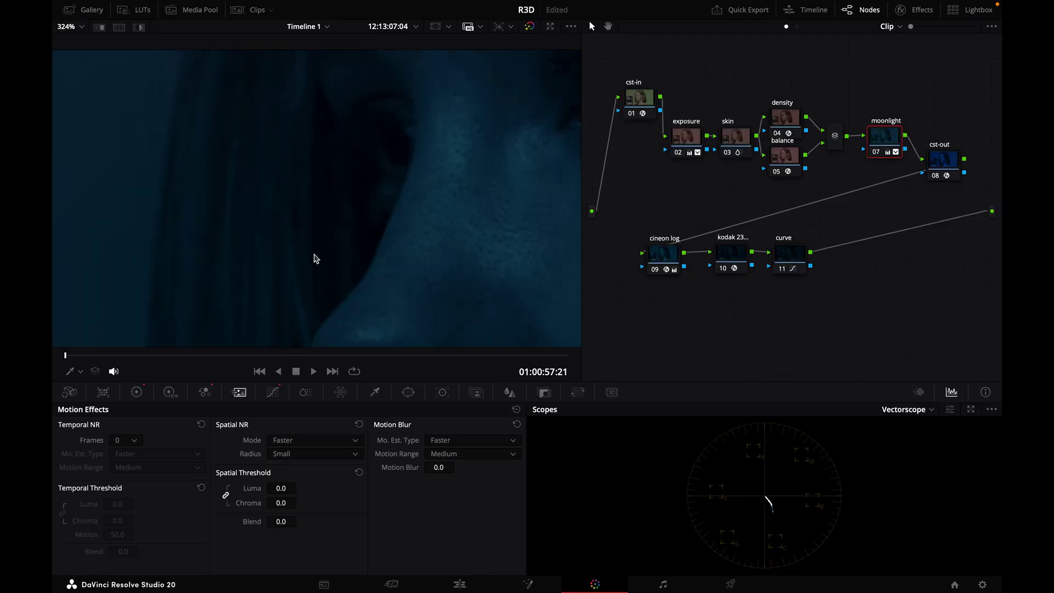
scroll(308, 289, "up", 5)
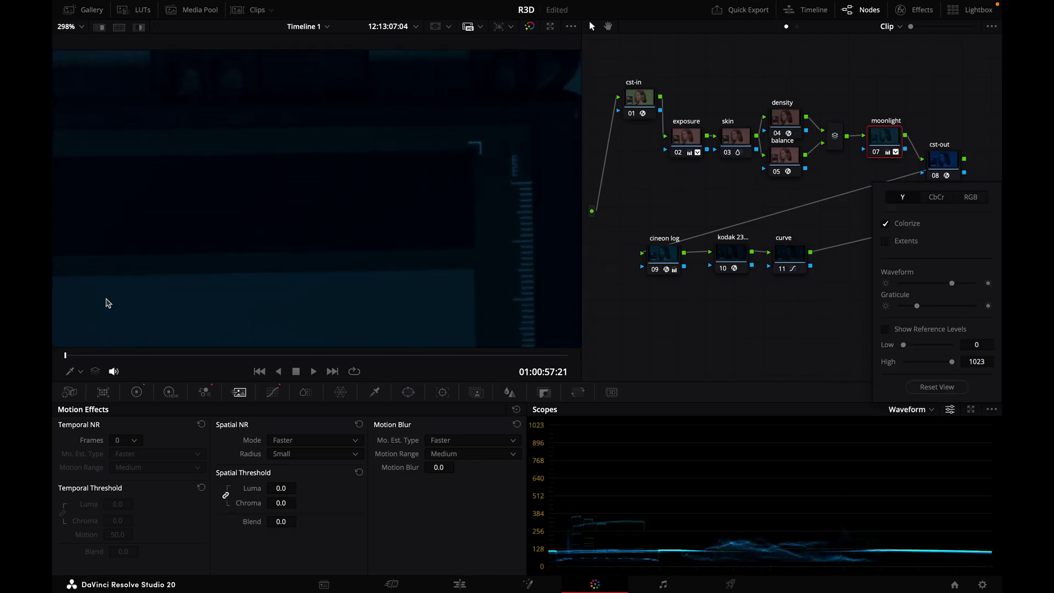
key("shift+z")
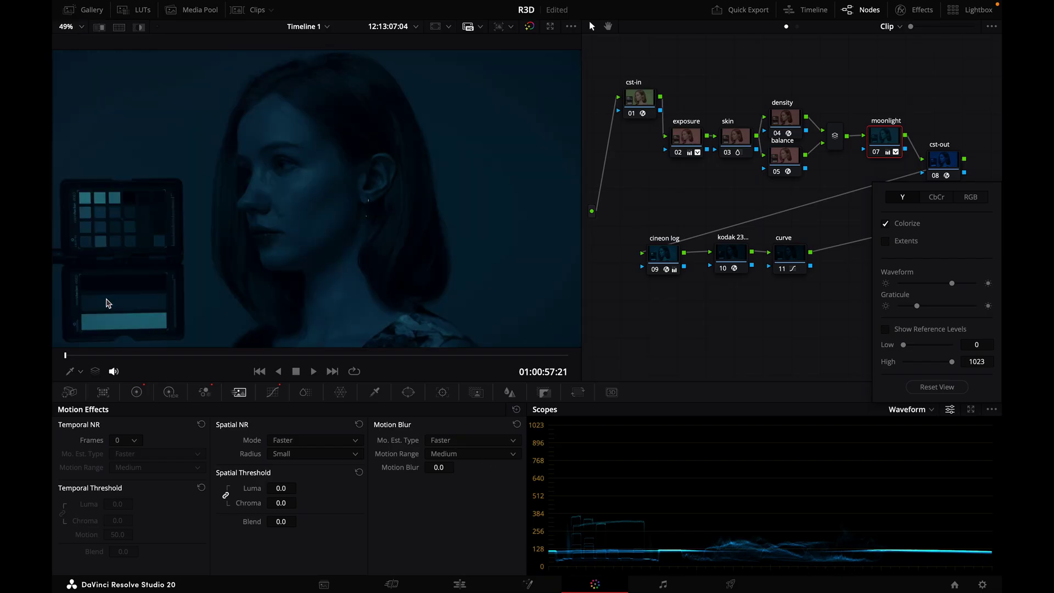
scroll(108, 303, "up", 3)
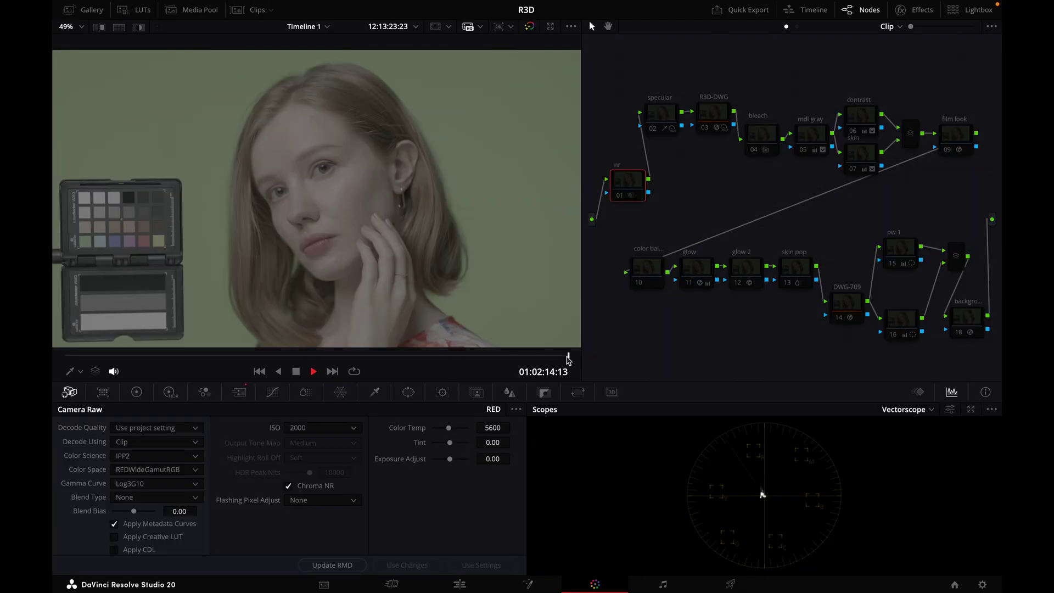
Scrub the playhead back slightly in the hand-to-face clip.
left_click_drag(569, 356, 342, 358)
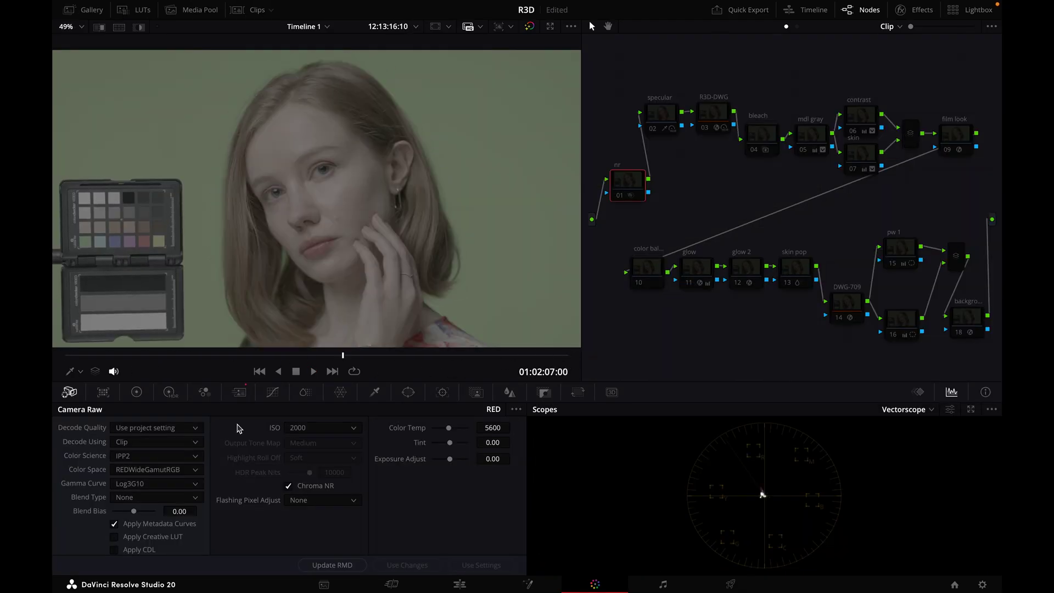